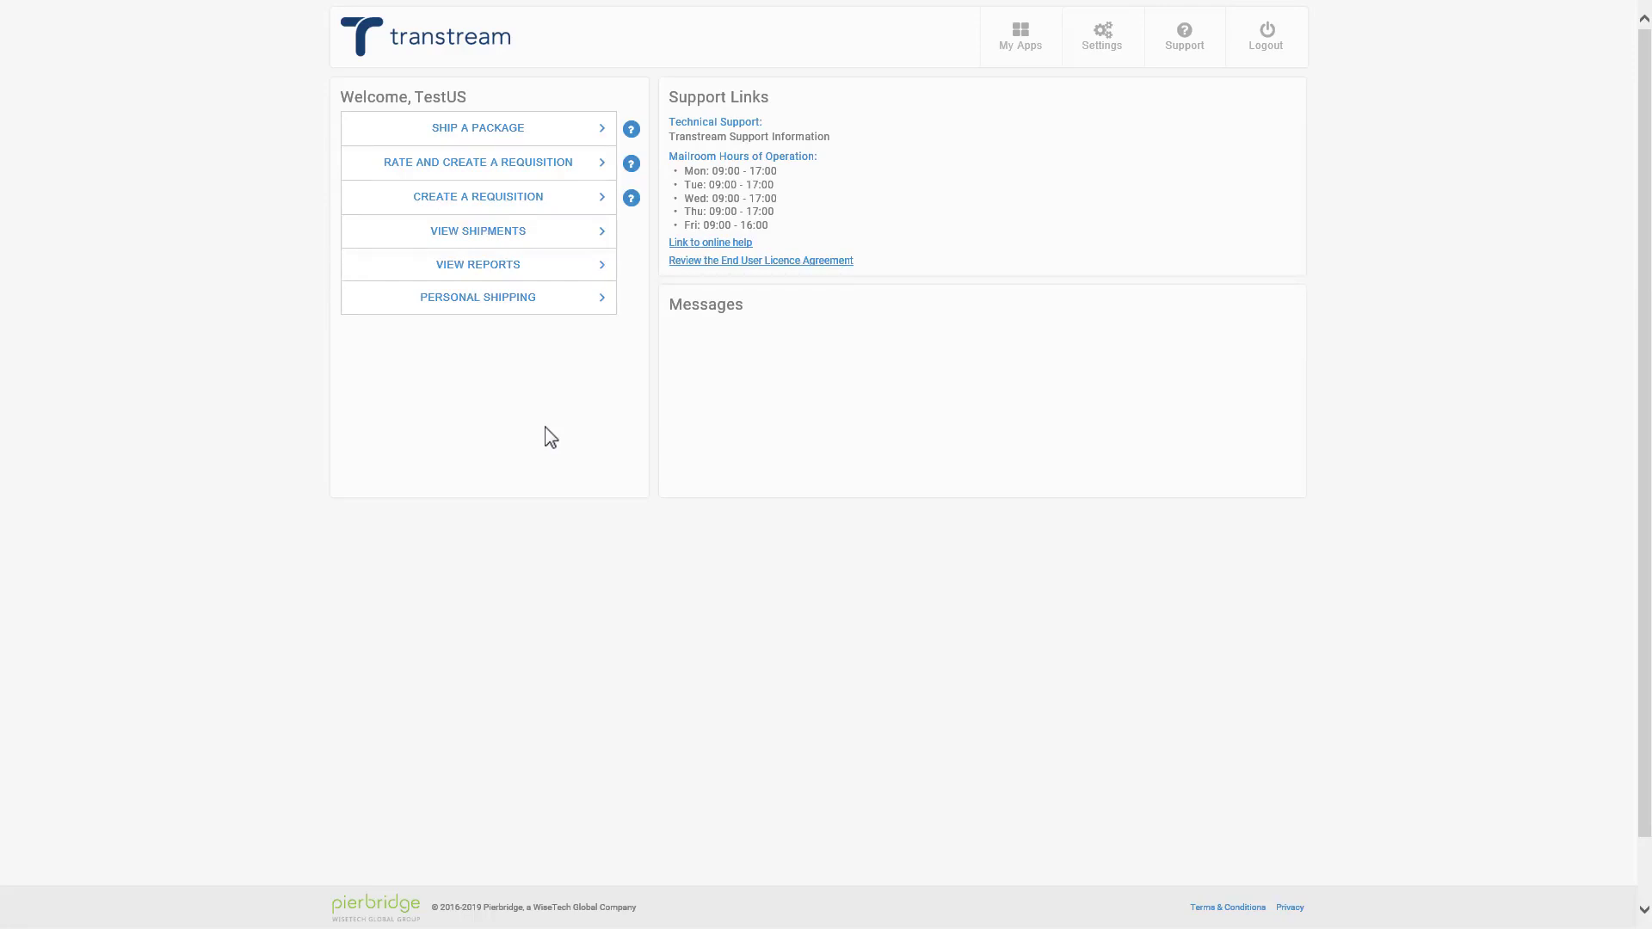
Step: Start a personal shipment and fill in the recipient by searching the address book for "testus" and choosing the TESTUS contact
left_click(555, 313)
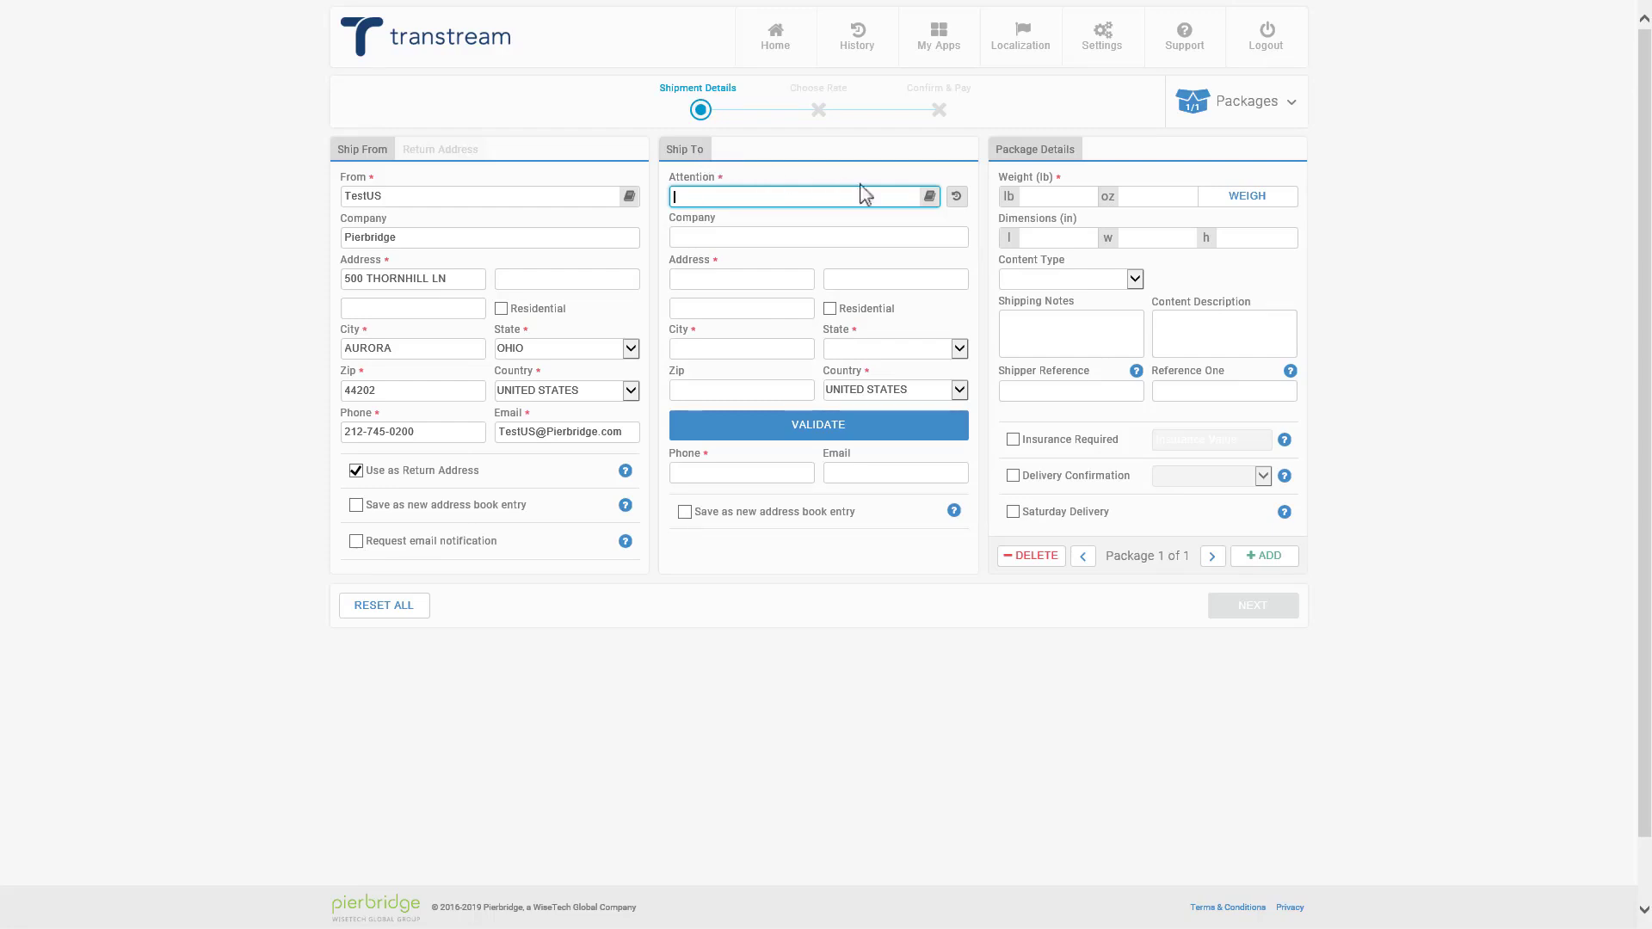
left_click(930, 197)
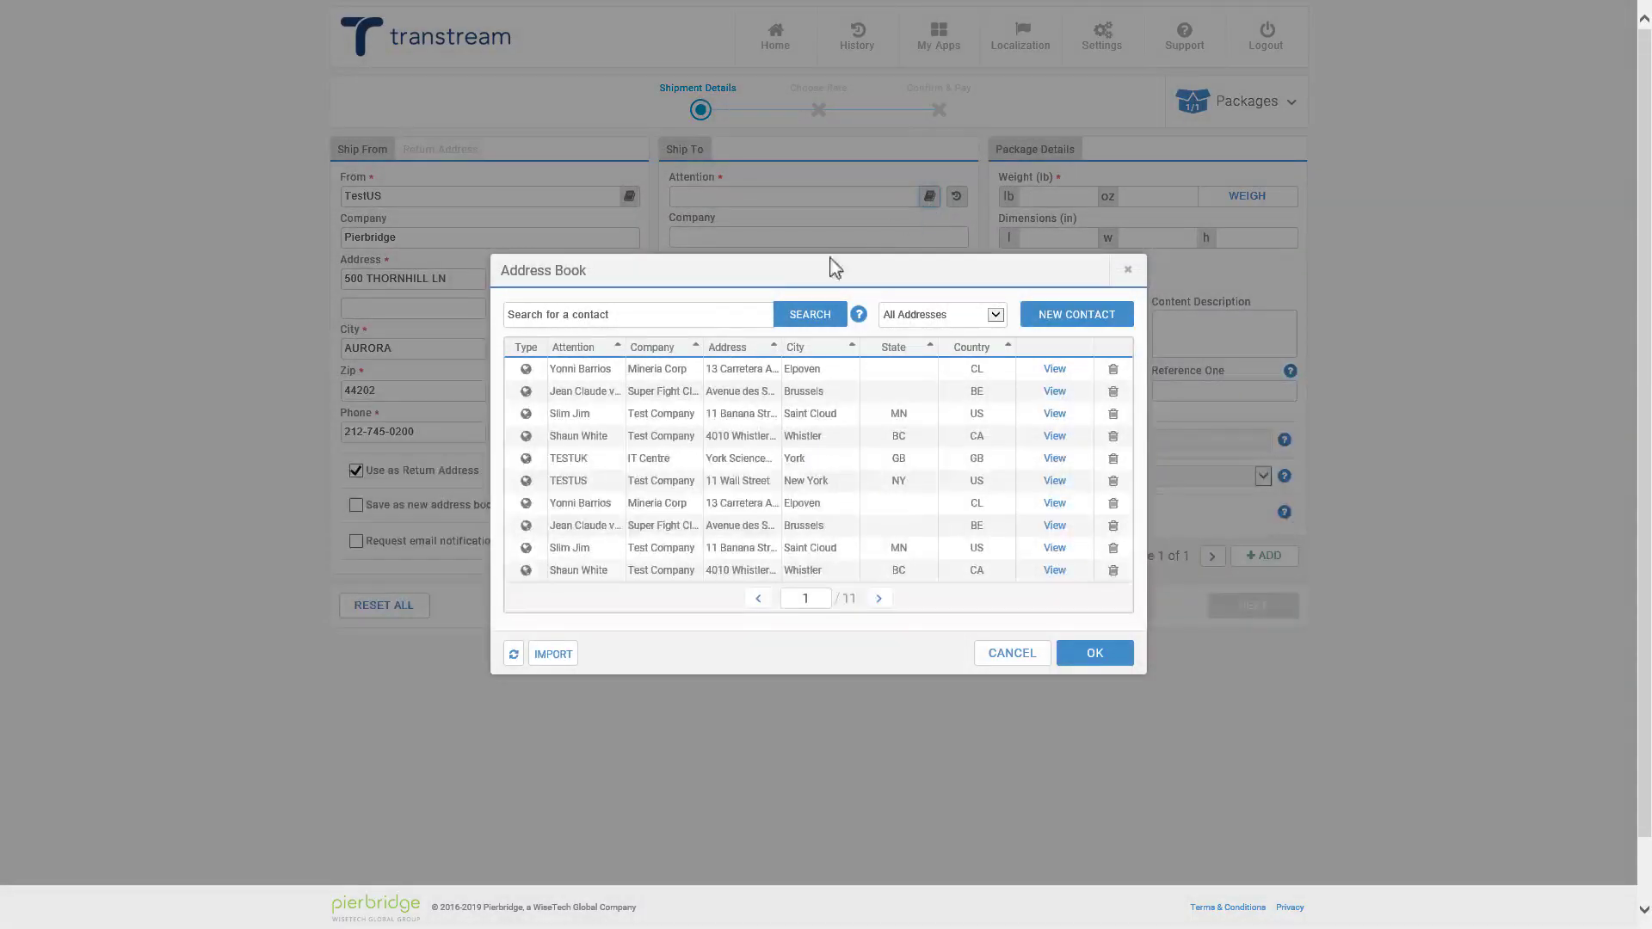
left_click(730, 320)
type("testus")
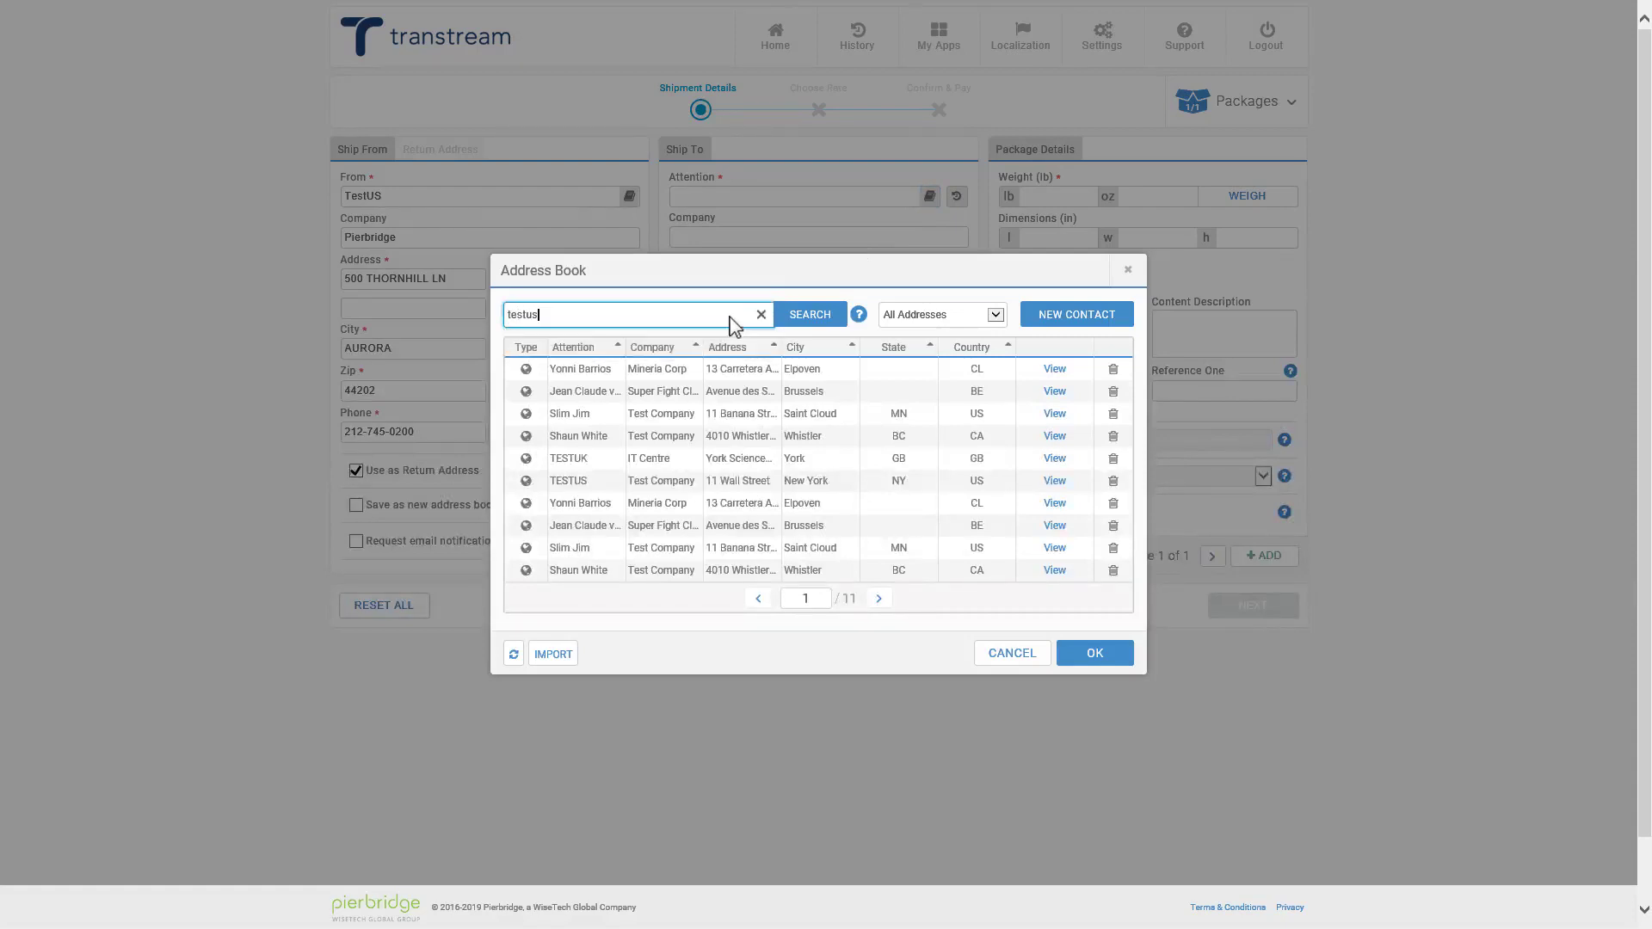
left_click(808, 316)
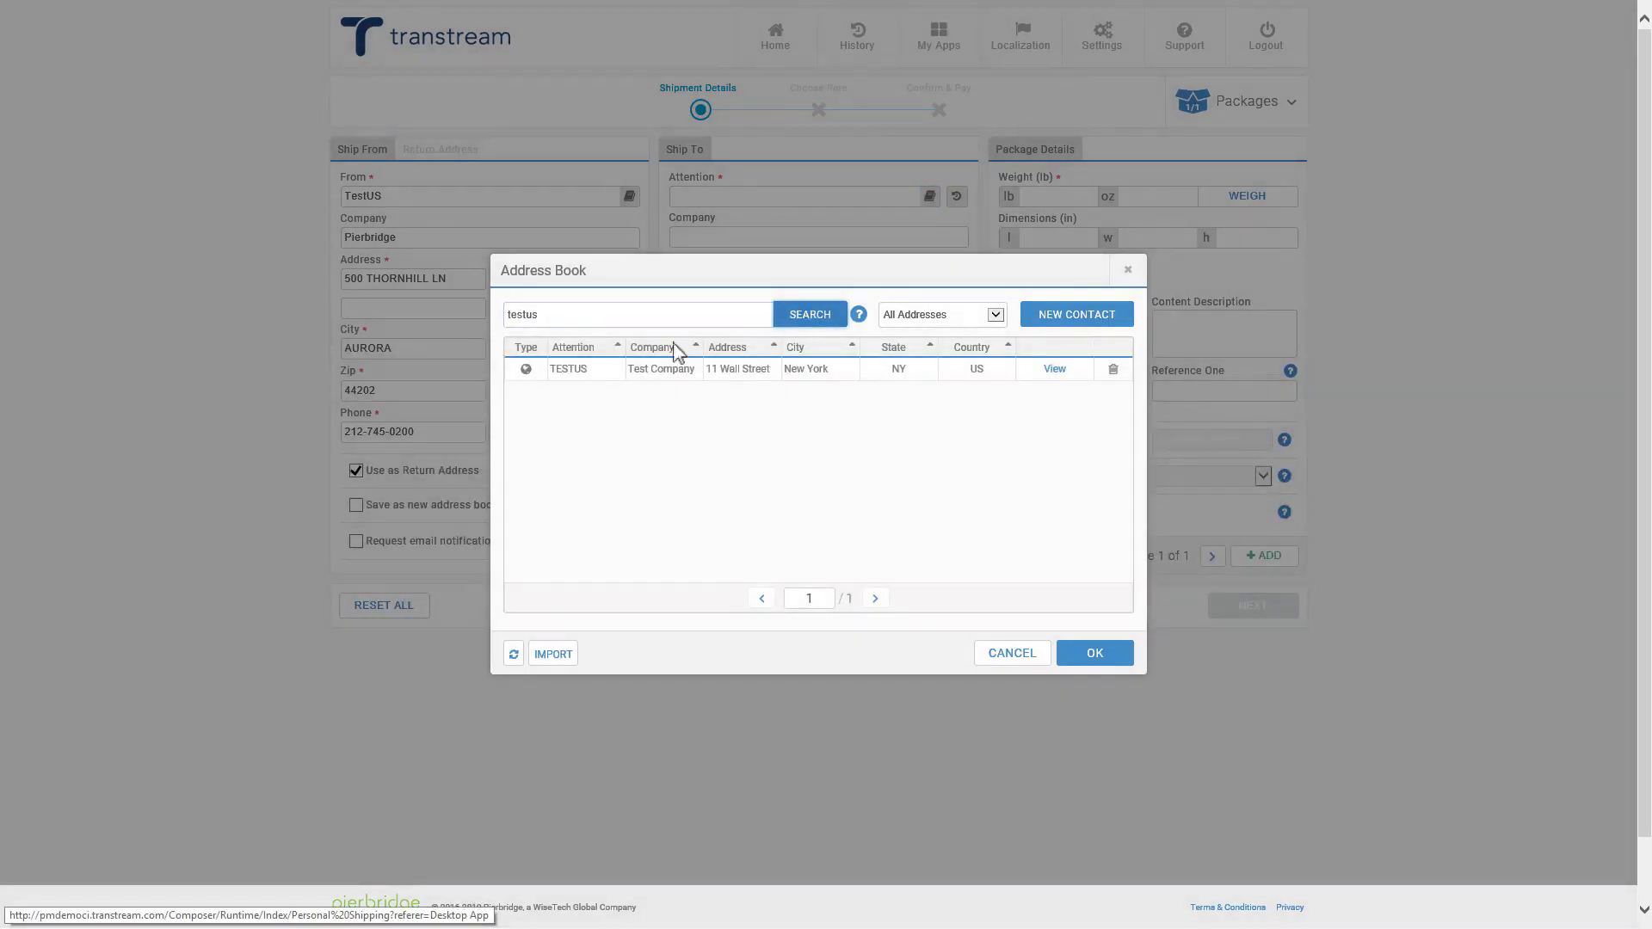
double_click(546, 371)
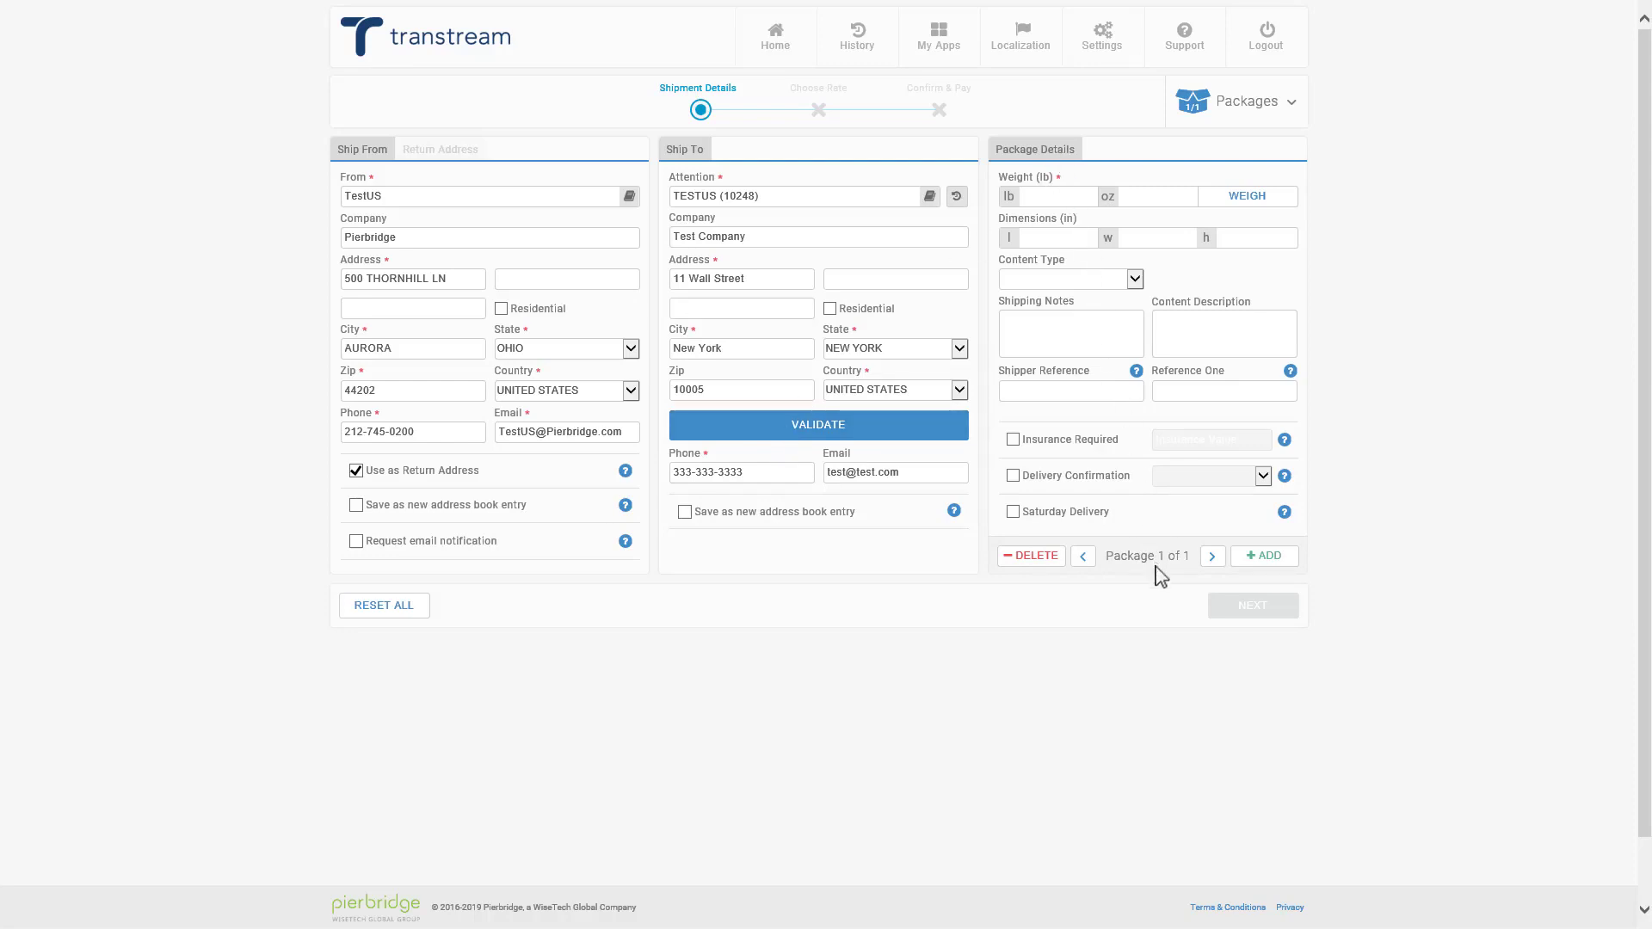
Step: Set the first package's weight to 15 lb and its dimensions to 10 x 10 x 10 in
left_click(1081, 198)
type("15")
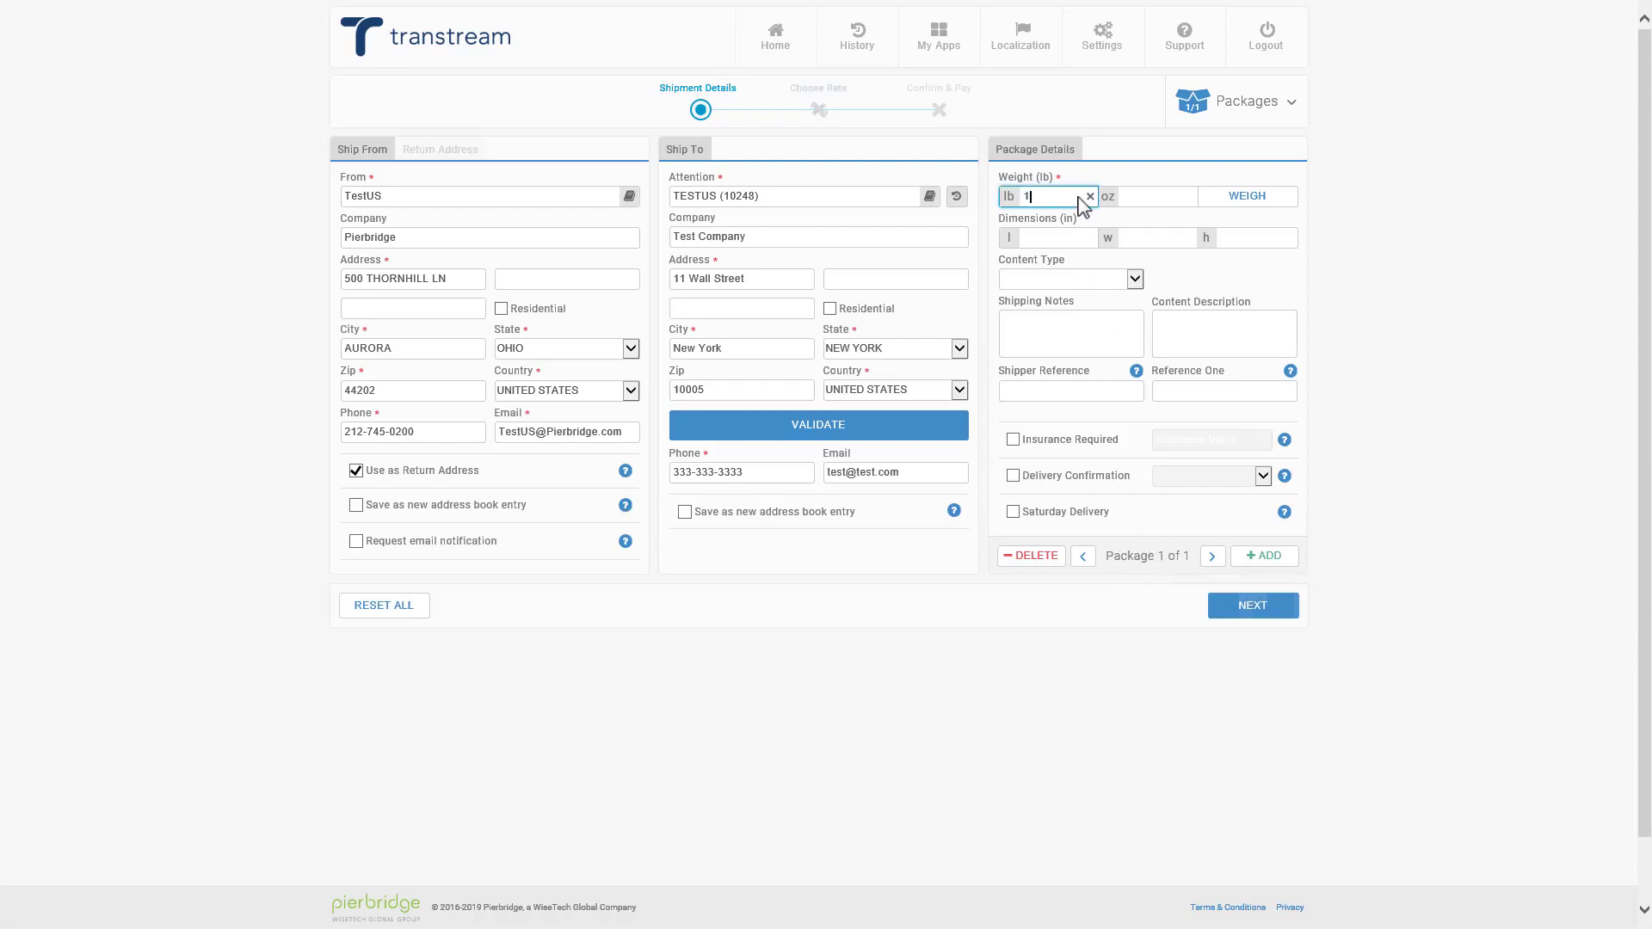
left_click(1077, 240)
type("10")
key("Tab")
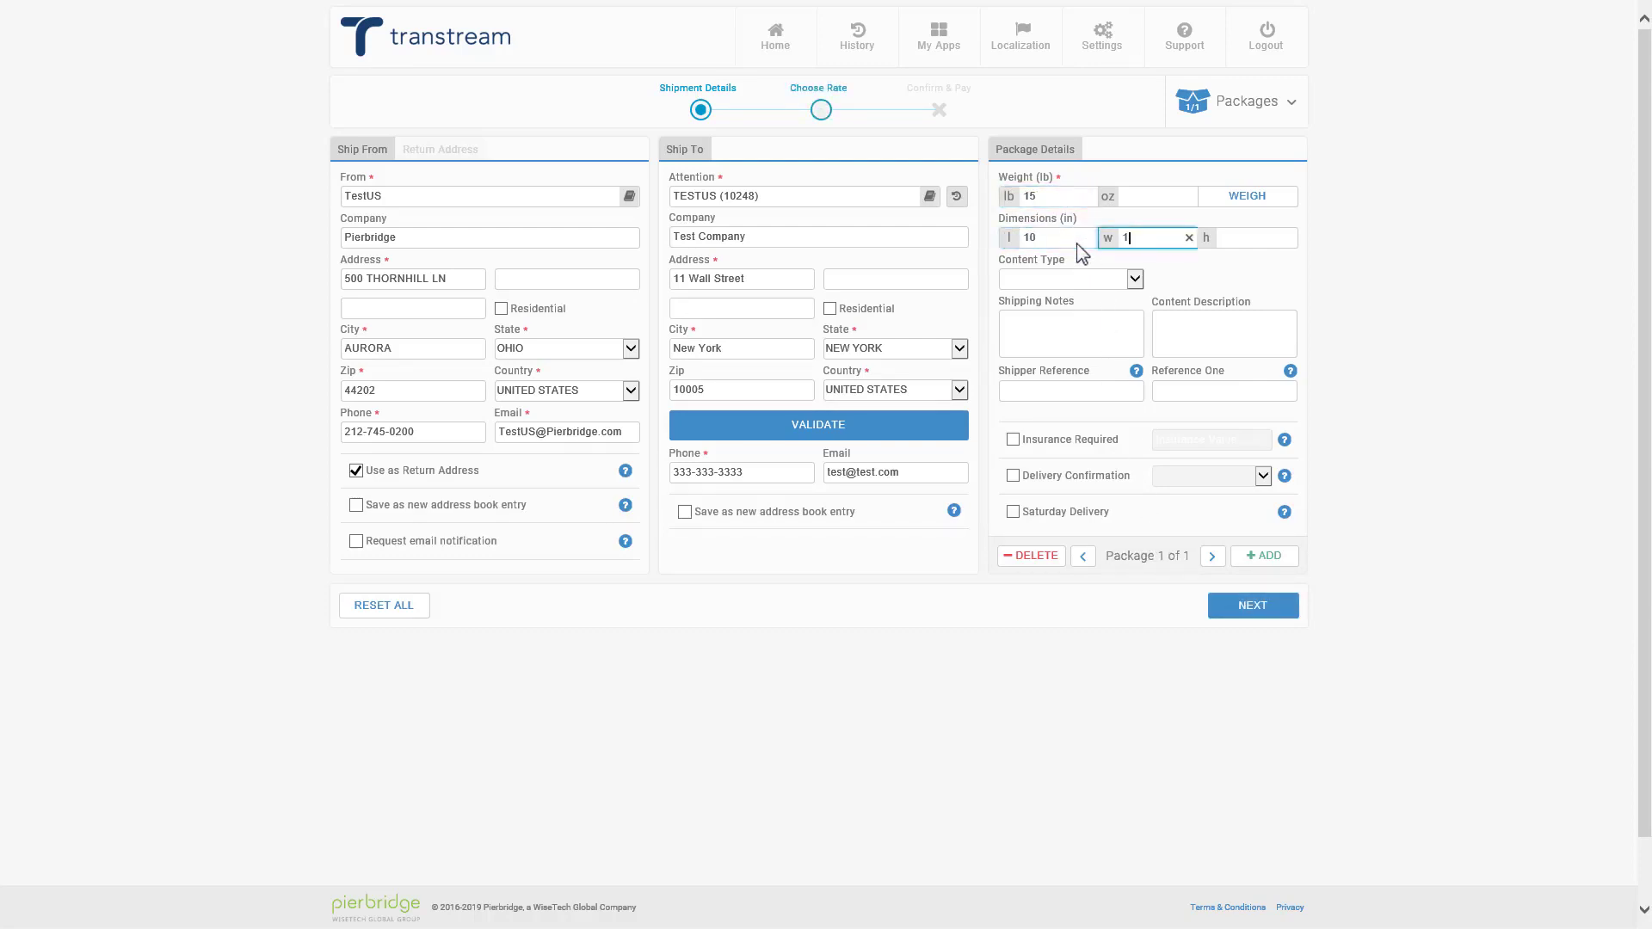
type("10")
key("Tab")
type("10")
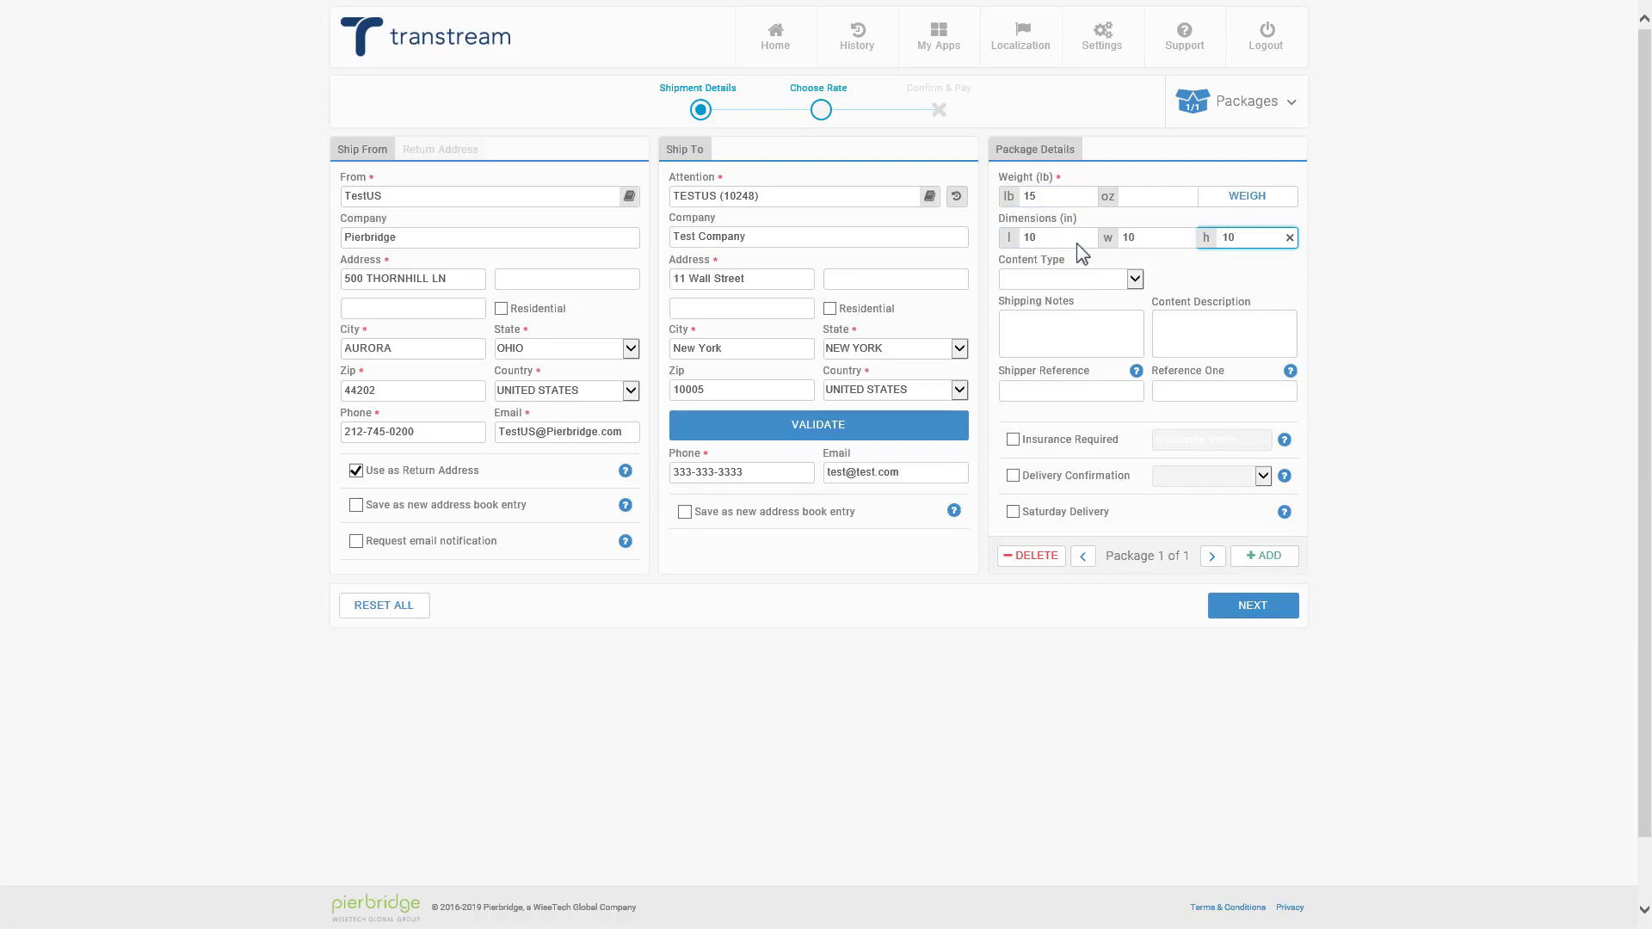
Step: Add a second package weighing 5 lb with dimensions of 10 x 10 x 10 in
left_click(1265, 555)
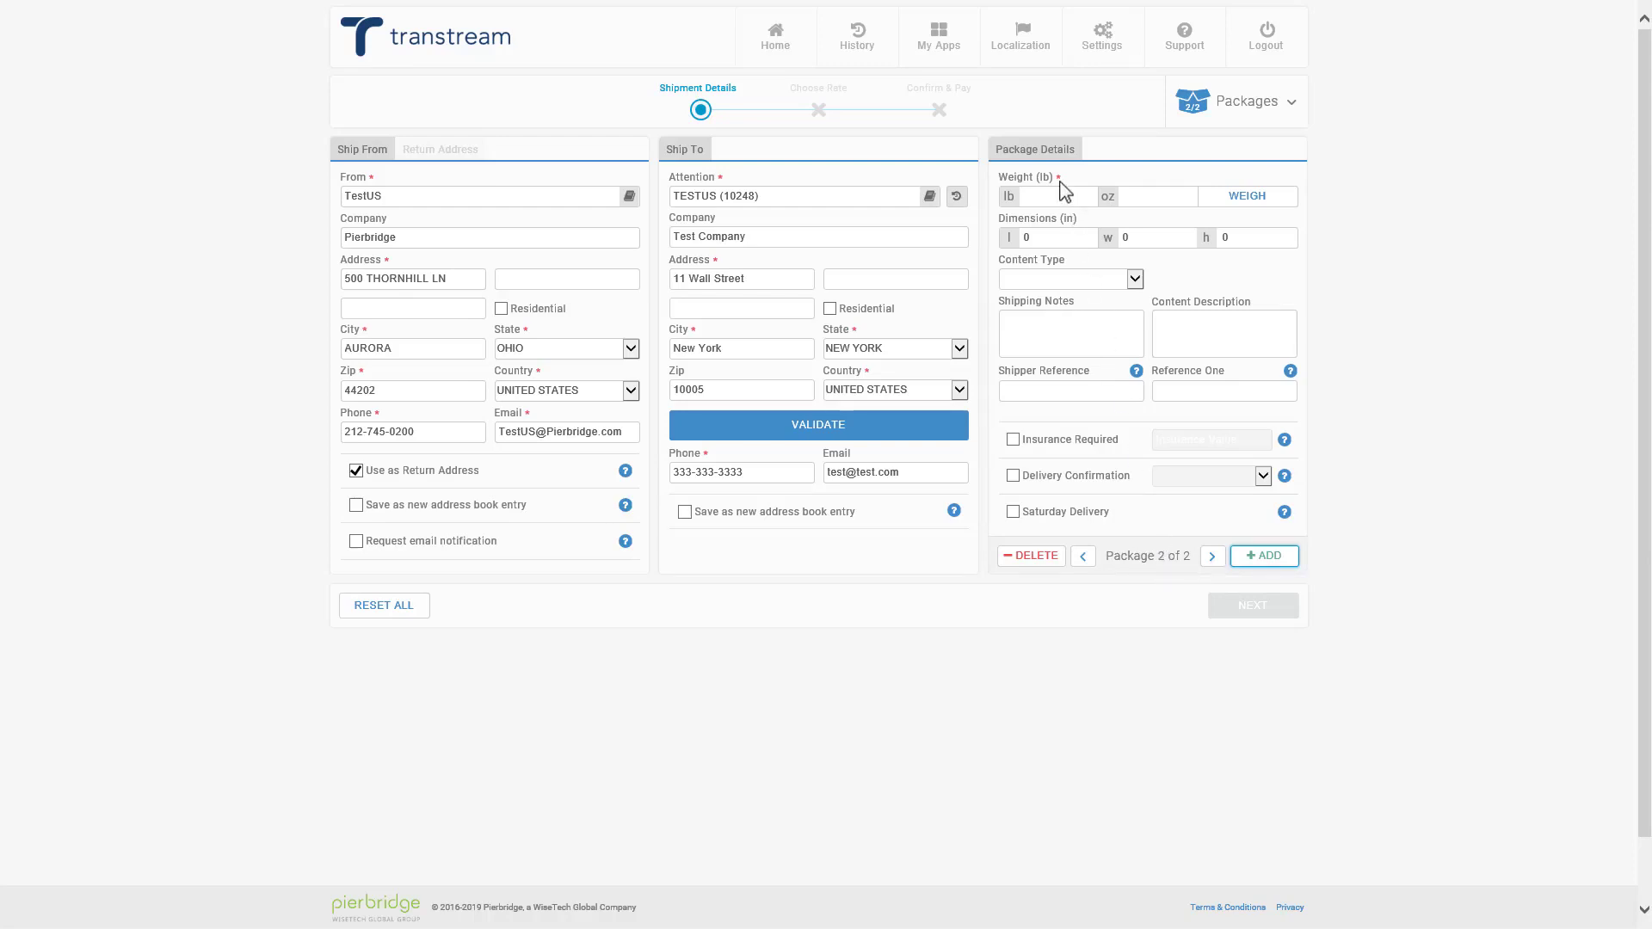
left_click(1077, 208)
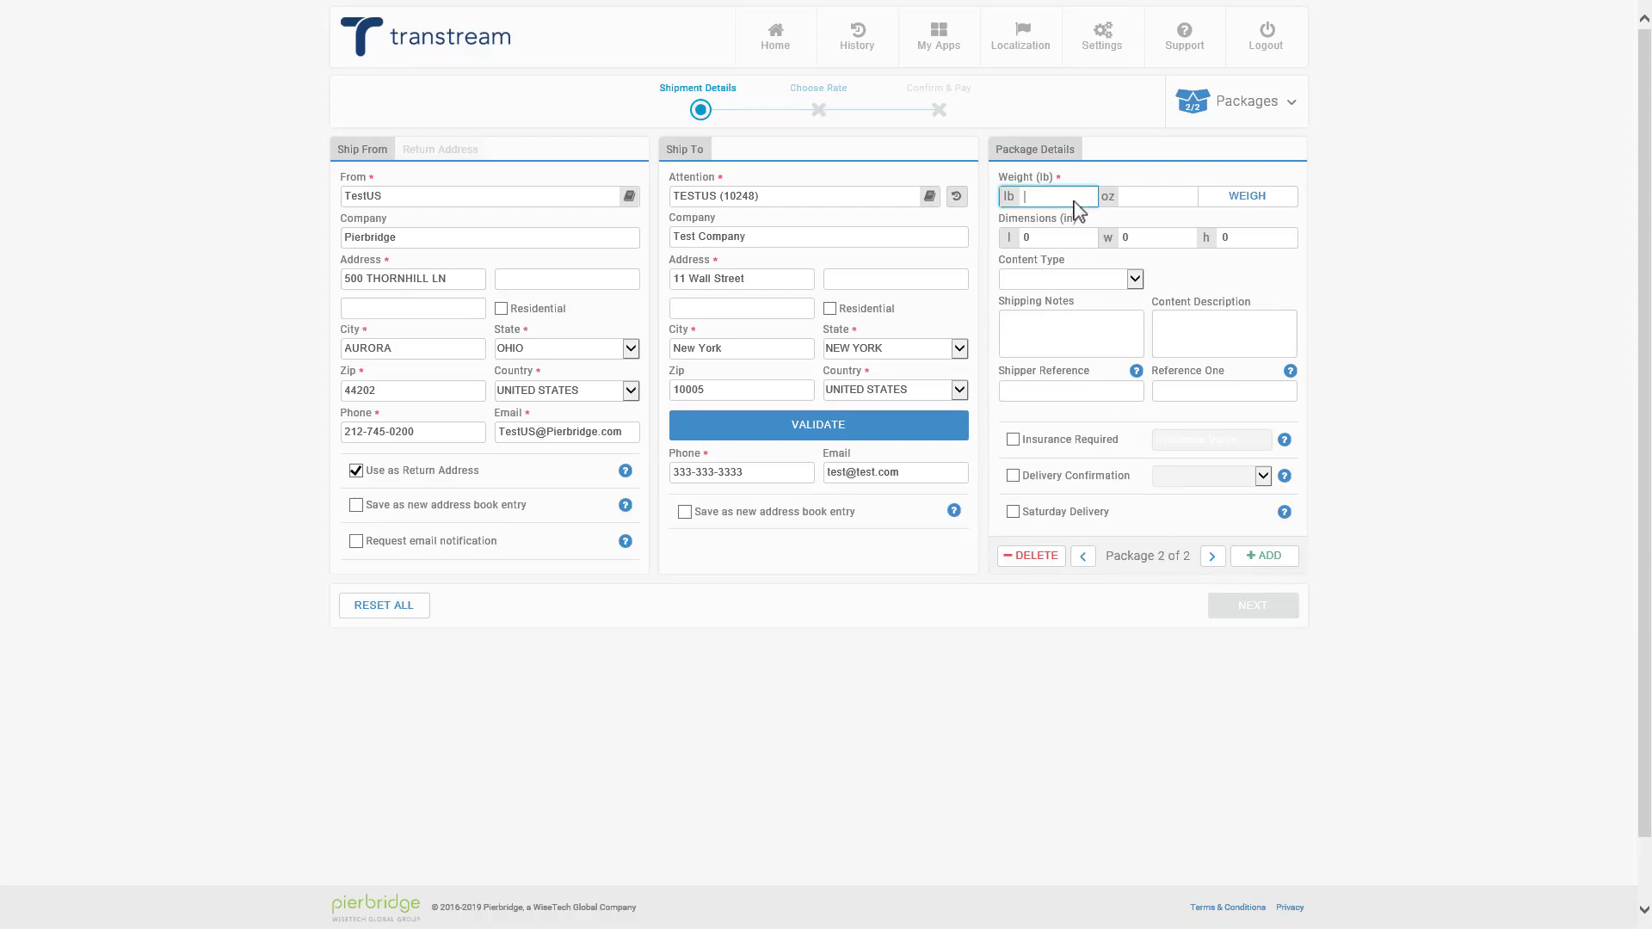
type("5")
key("Tab")
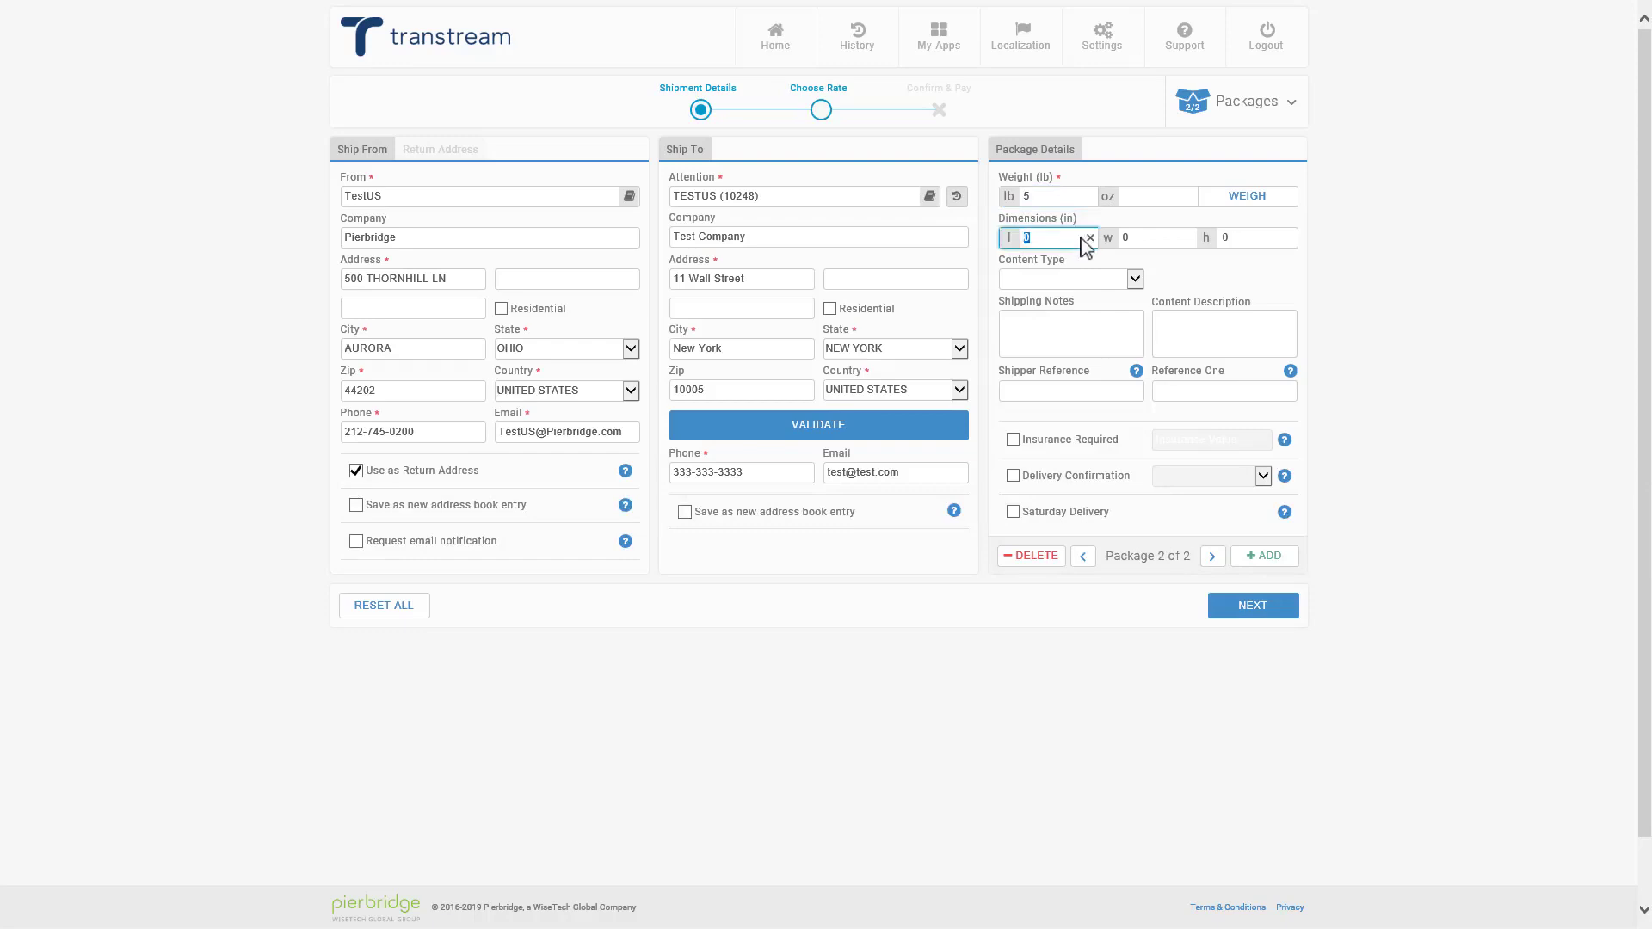
type("10")
key("Tab")
type("10")
key("Tab")
type("10")
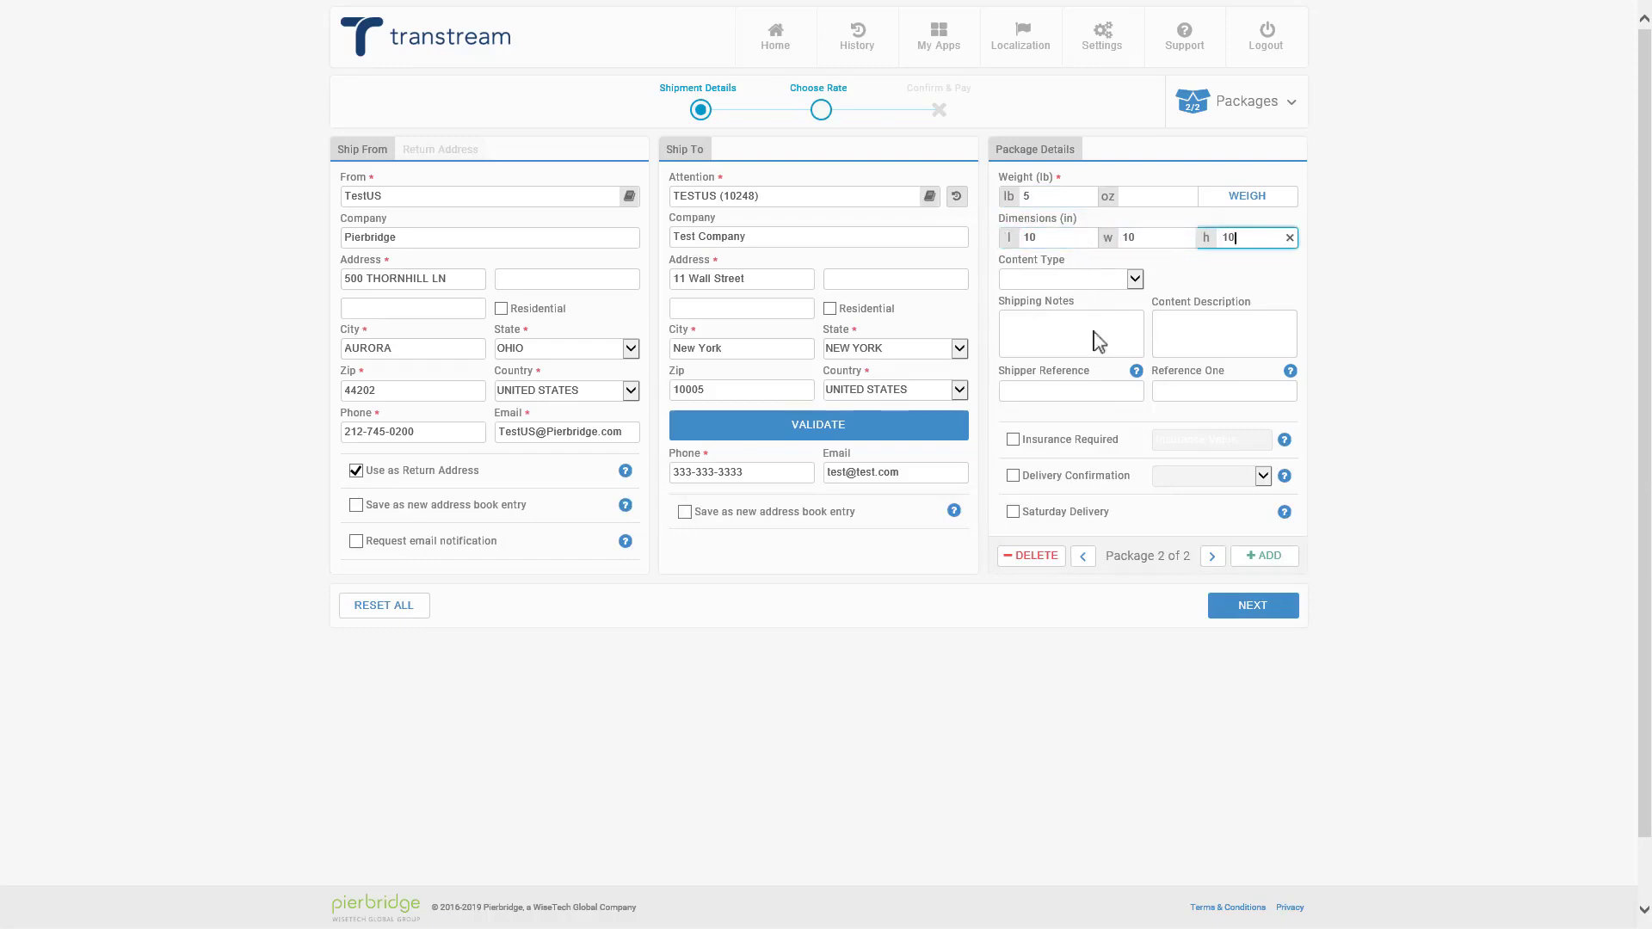
left_click(1106, 401)
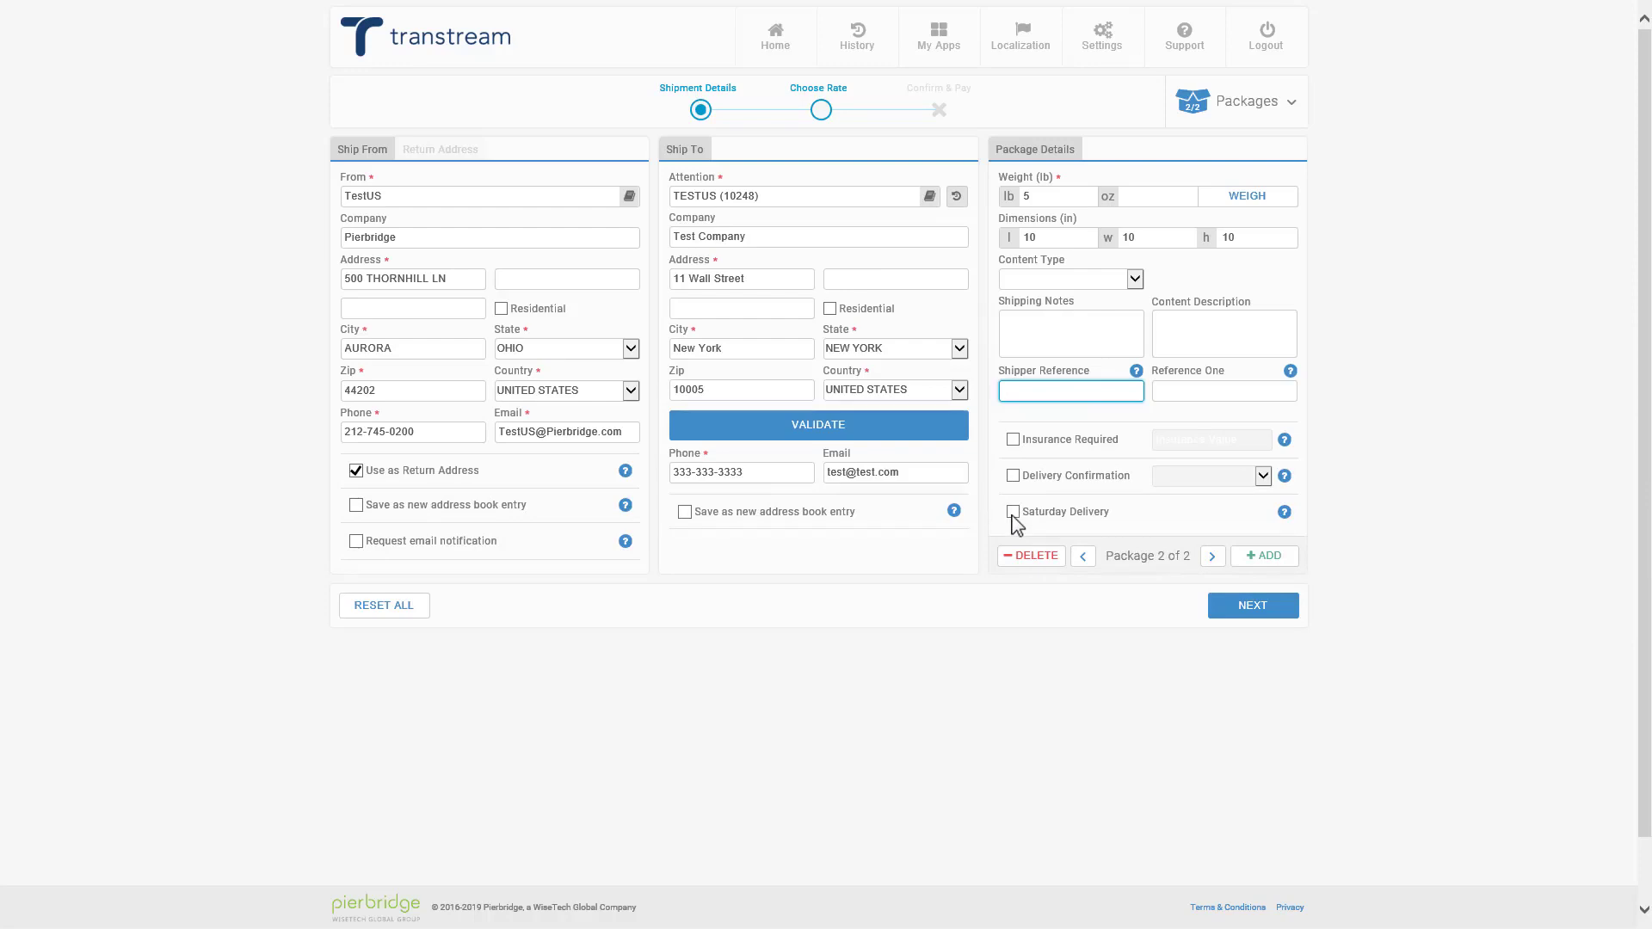
Step: Submit the shipment details, accepting the suggested correction of the recipient address, and continue to rate selection
left_click(1241, 611)
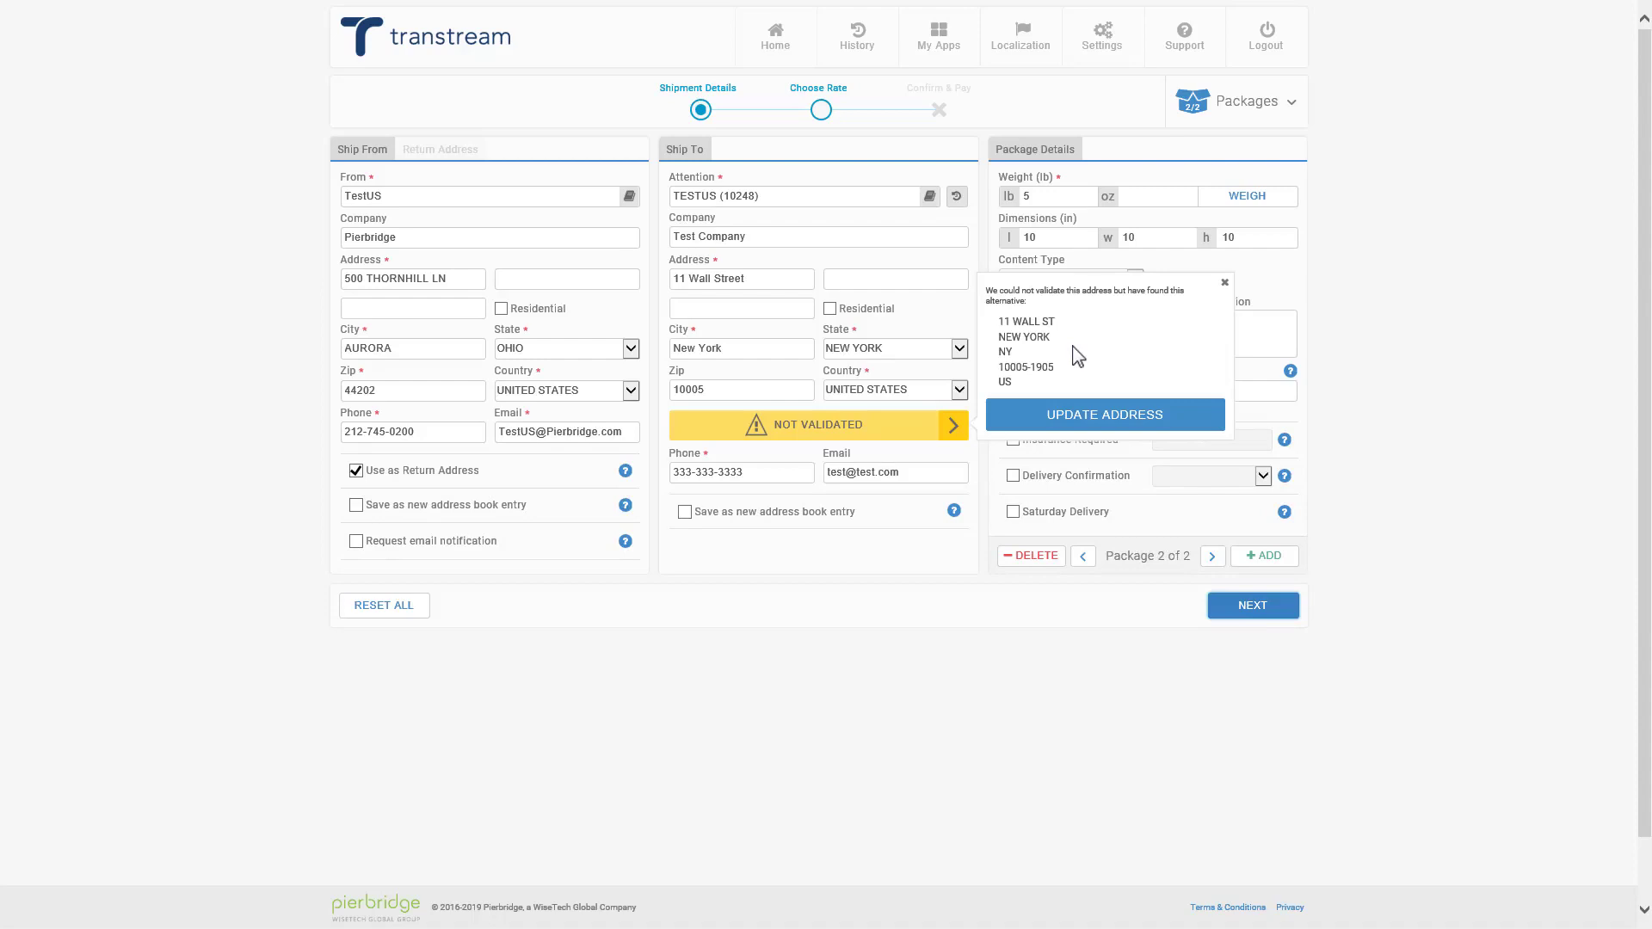
left_click(1037, 420)
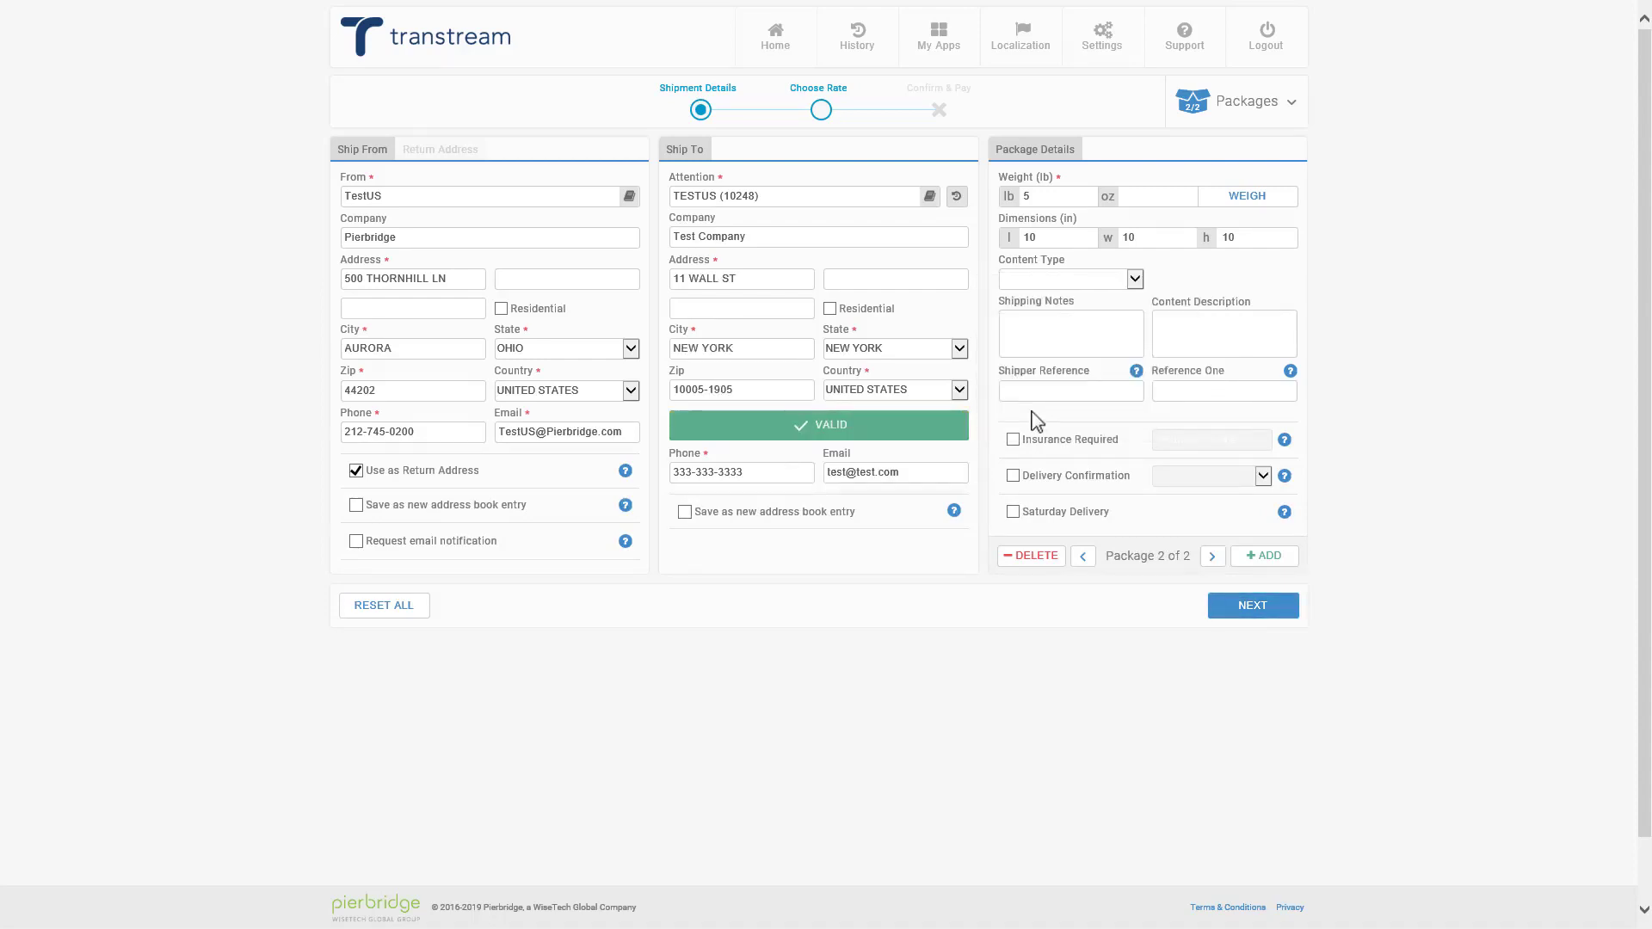
left_click(1234, 616)
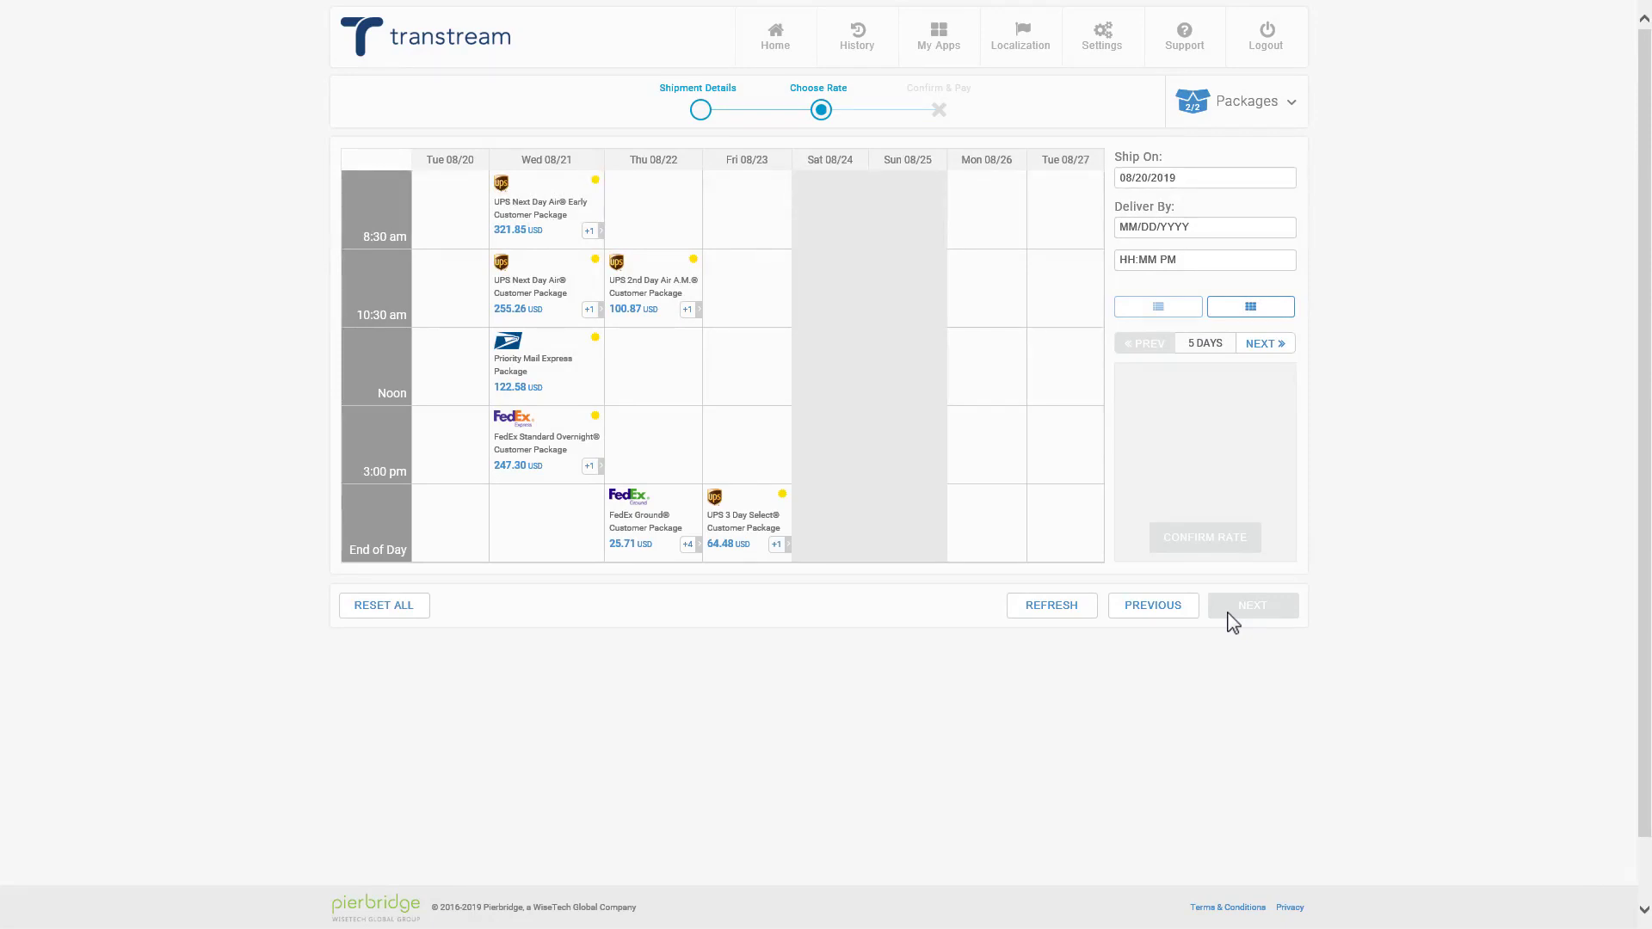
Step: Choose and confirm the UPS 2nd Day Air A.M. rate for Thursday 08/22 at 10:30 am, and continue to payment
left_click(666, 299)
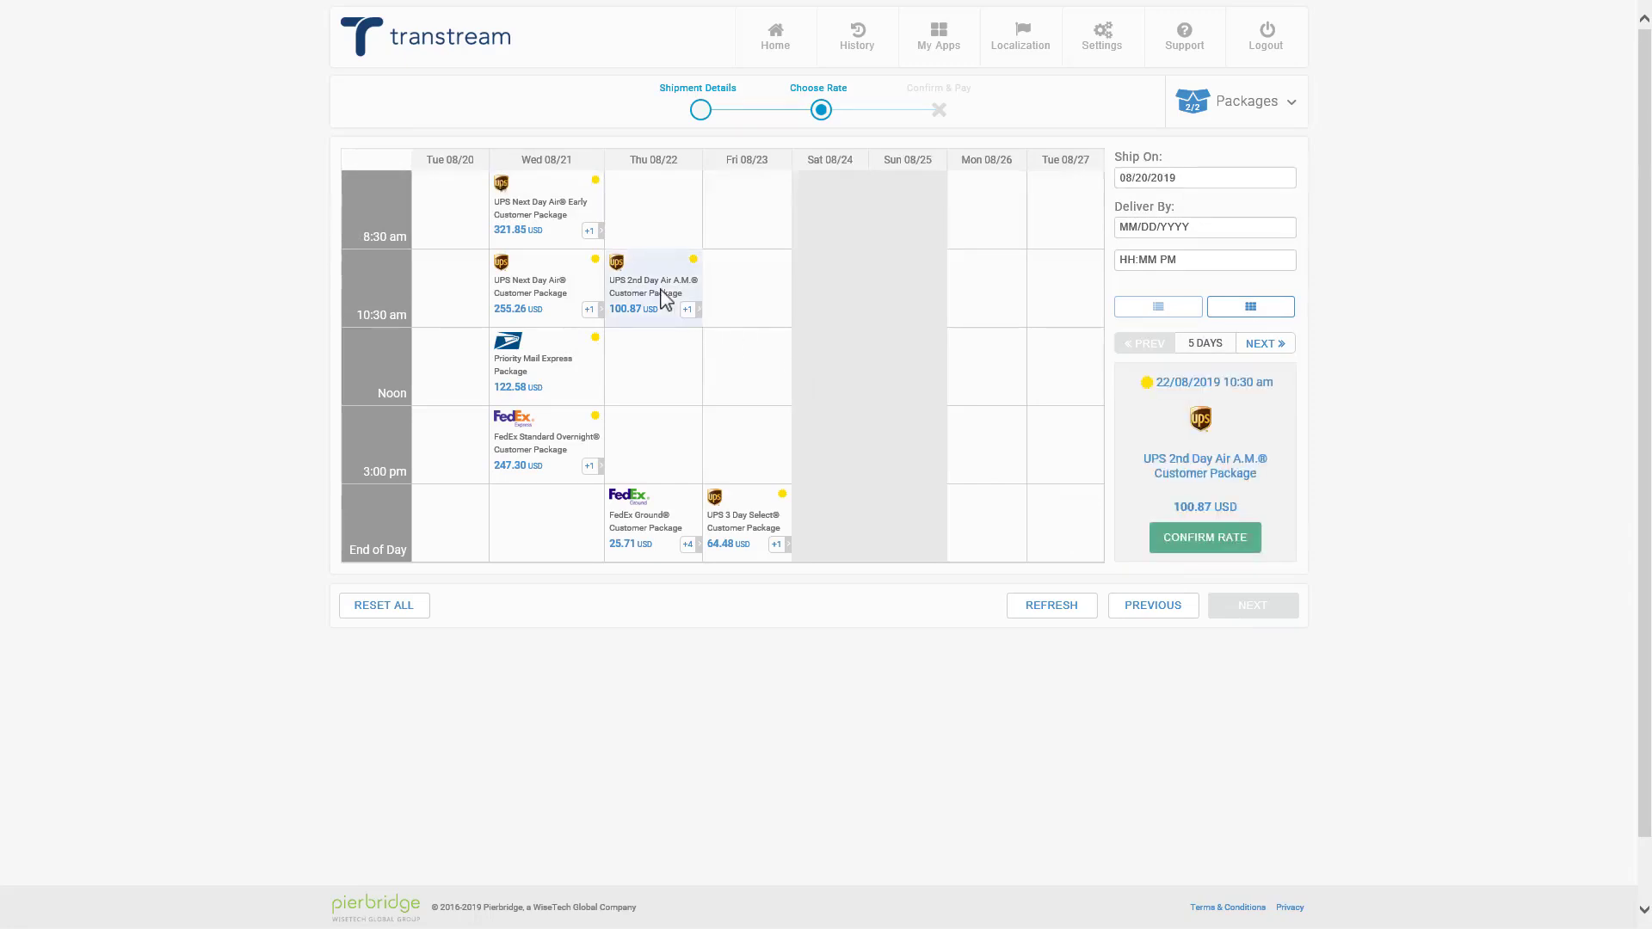
left_click(1209, 542)
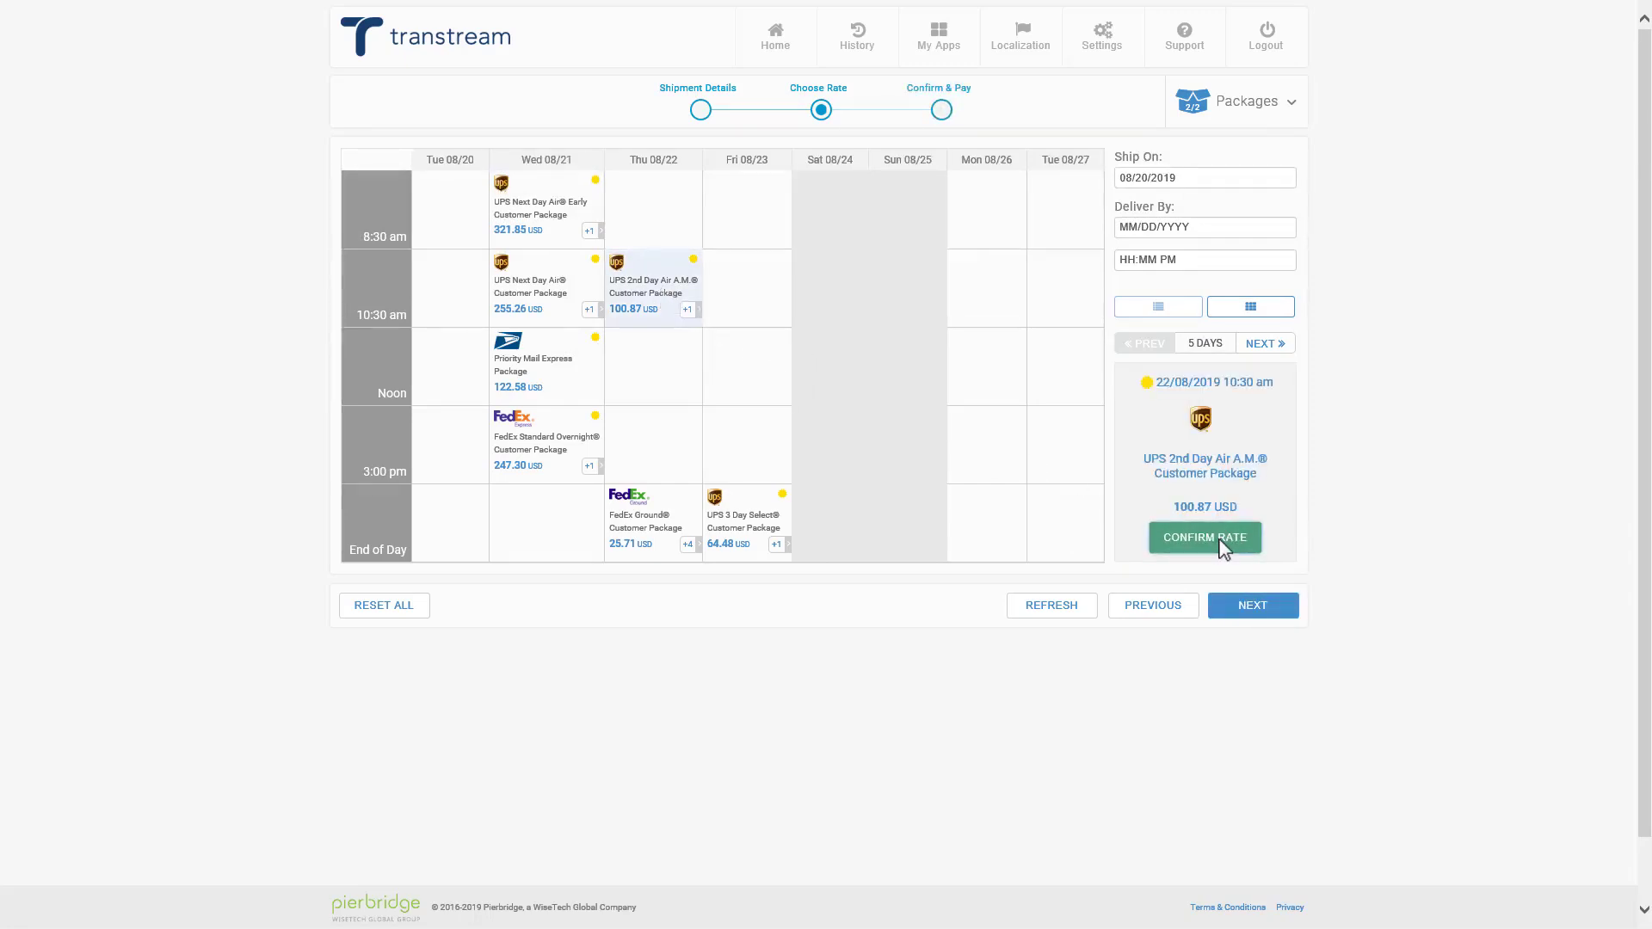
left_click(1255, 594)
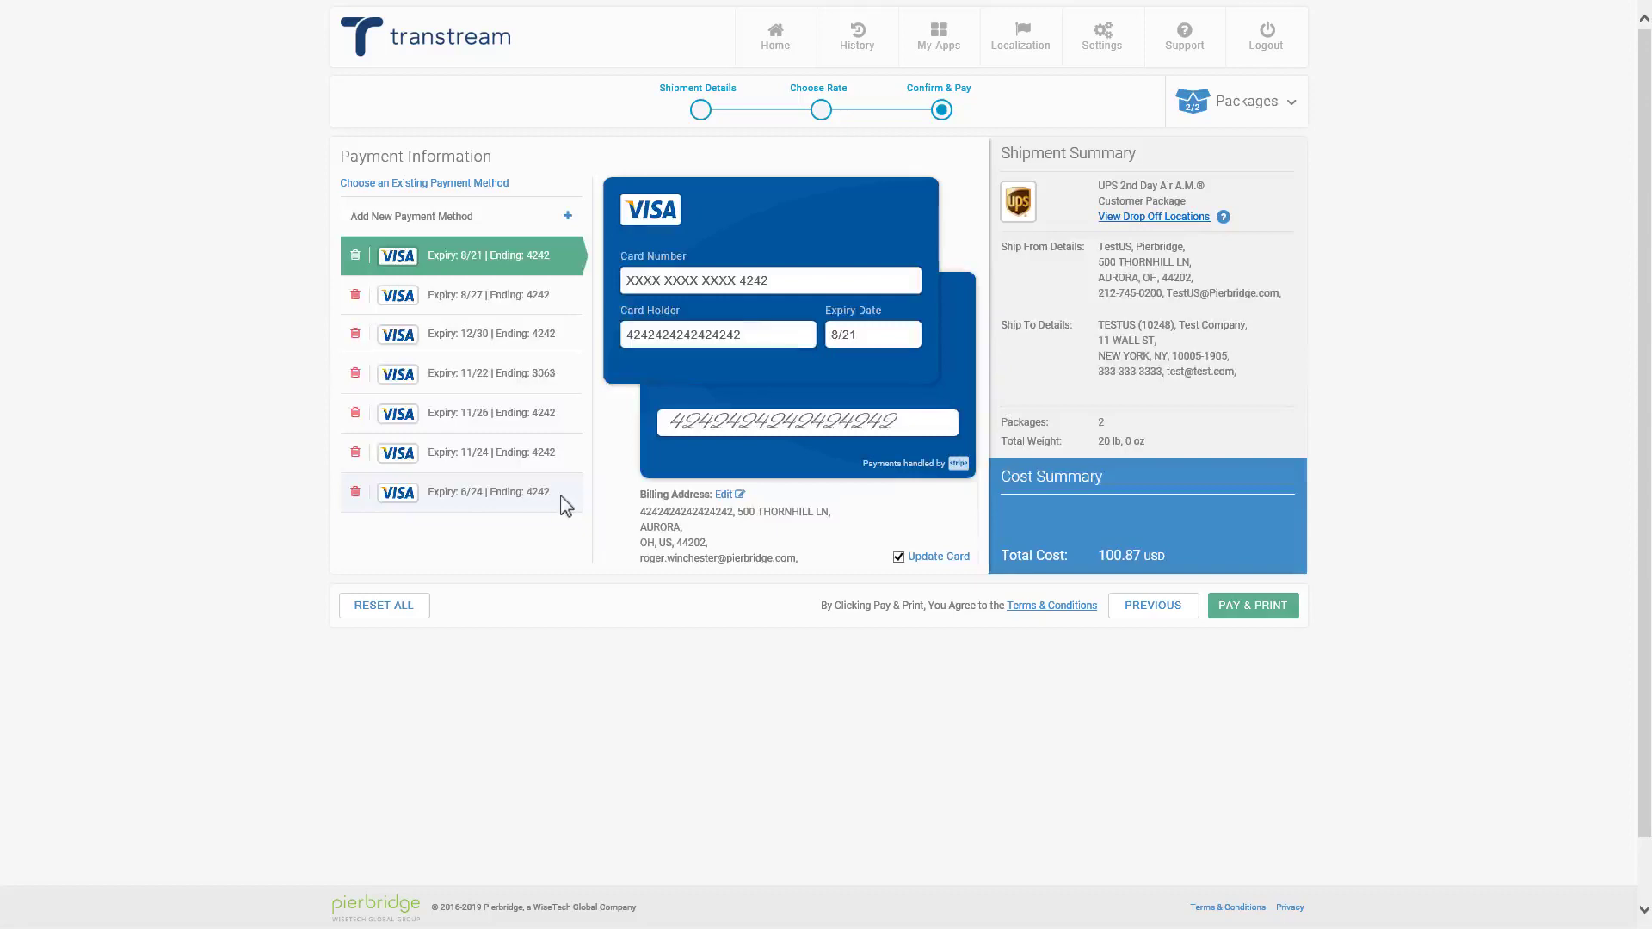
Step: Look at the form for a new payment method, but pay for and print the shipment with the saved Visa expiring 12/30
left_click(480, 226)
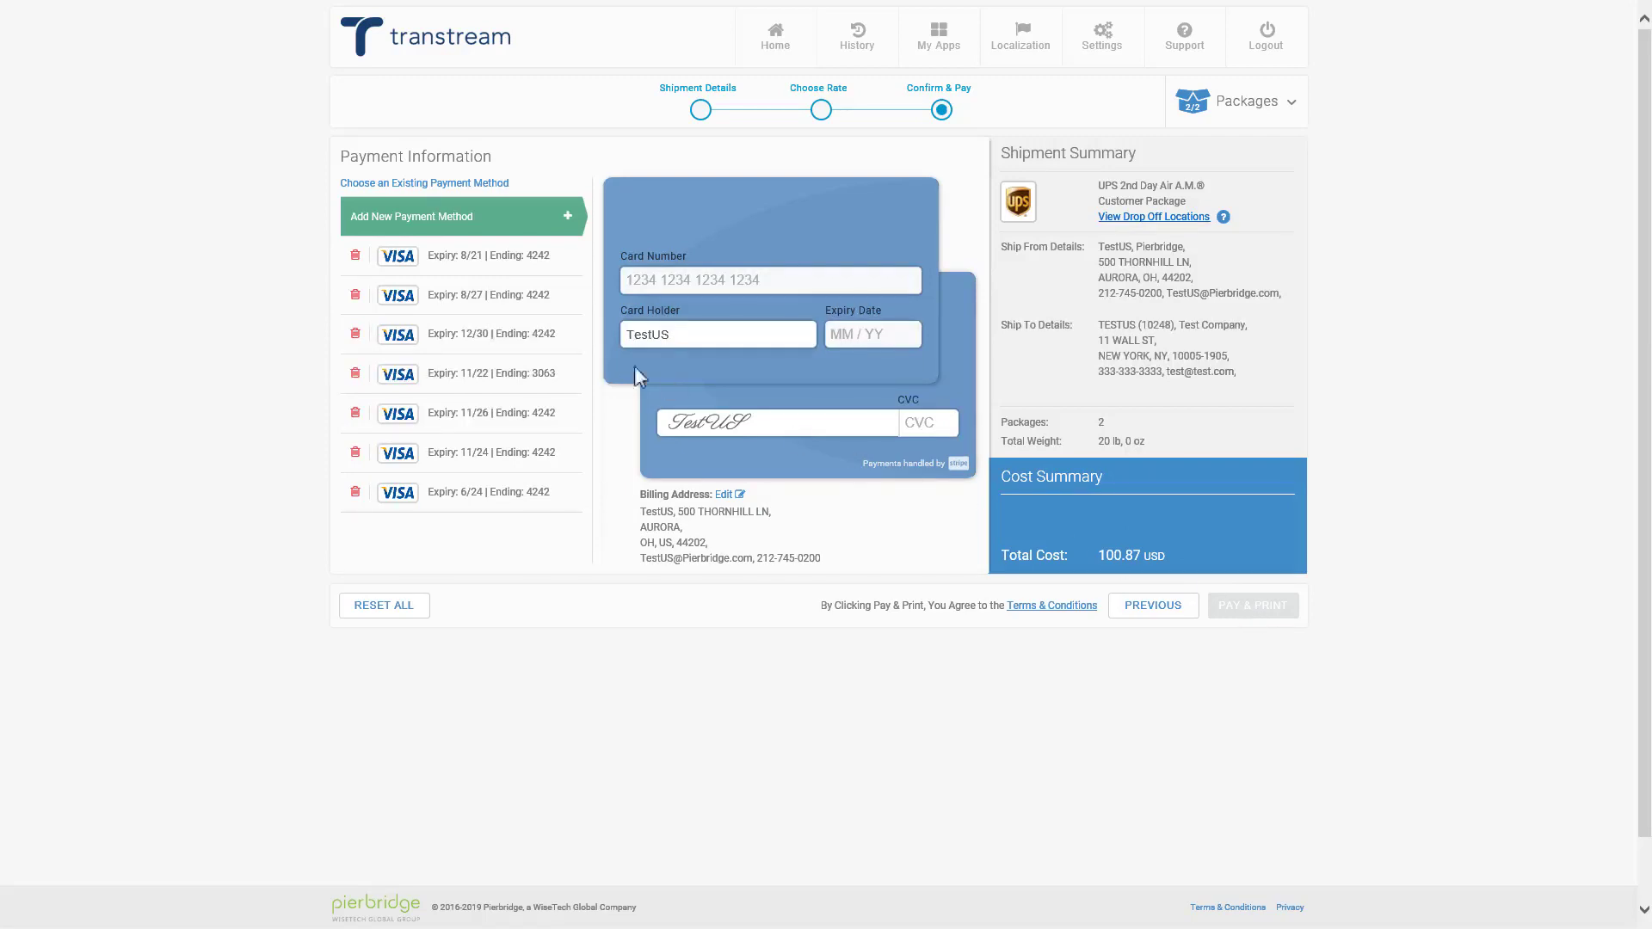
left_click(565, 347)
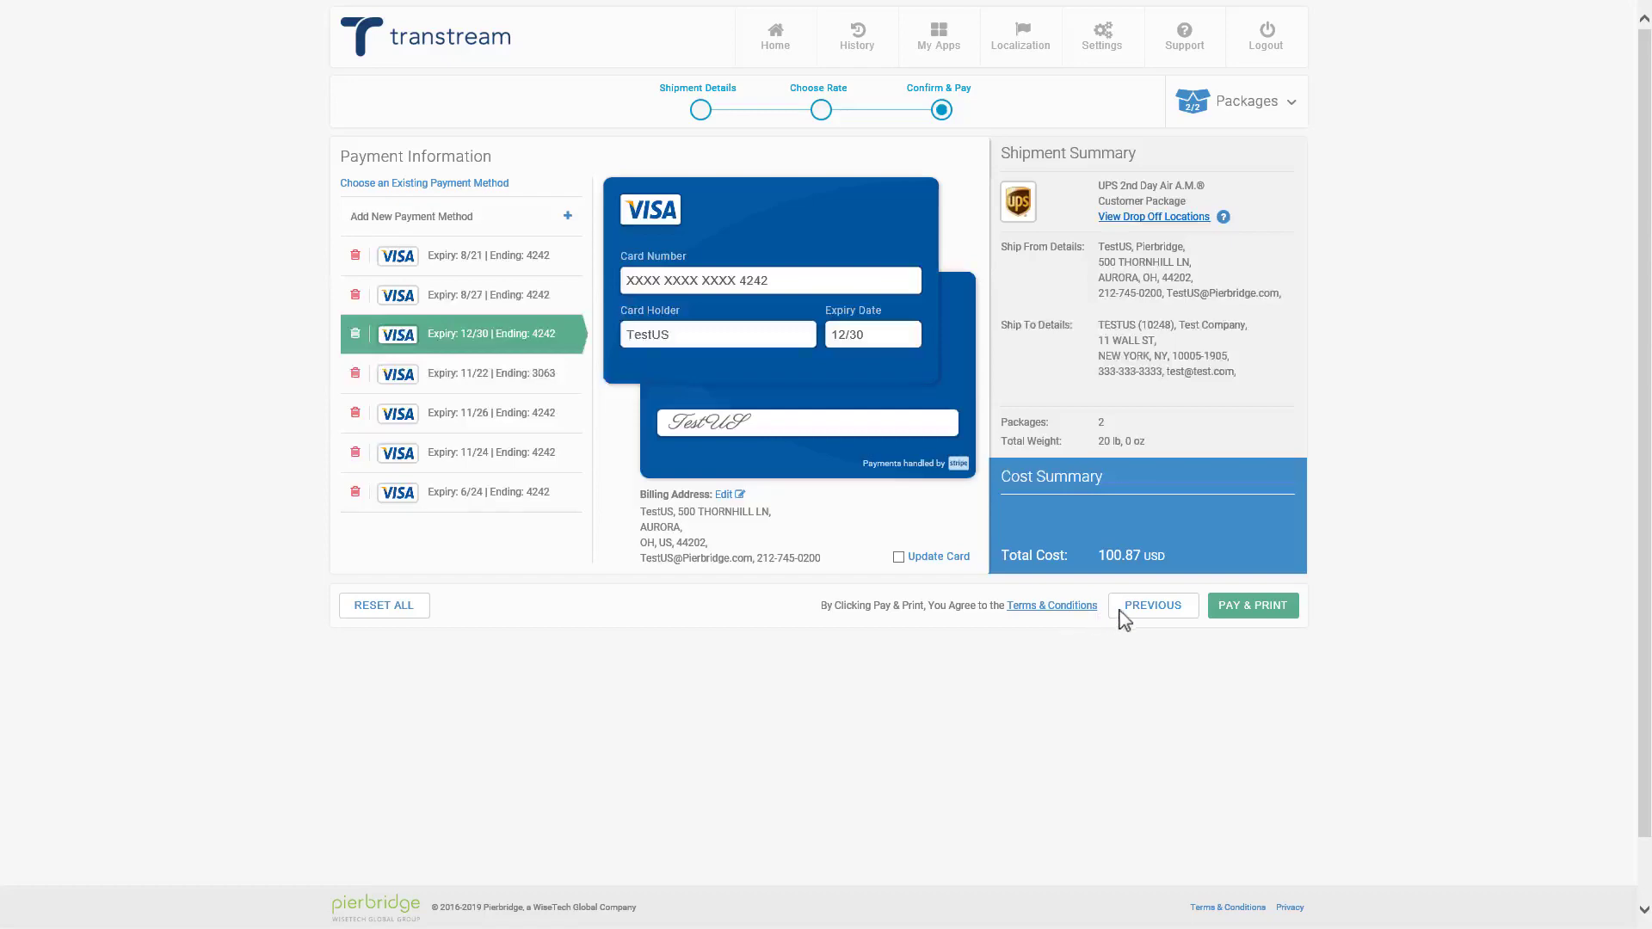
left_click(1237, 613)
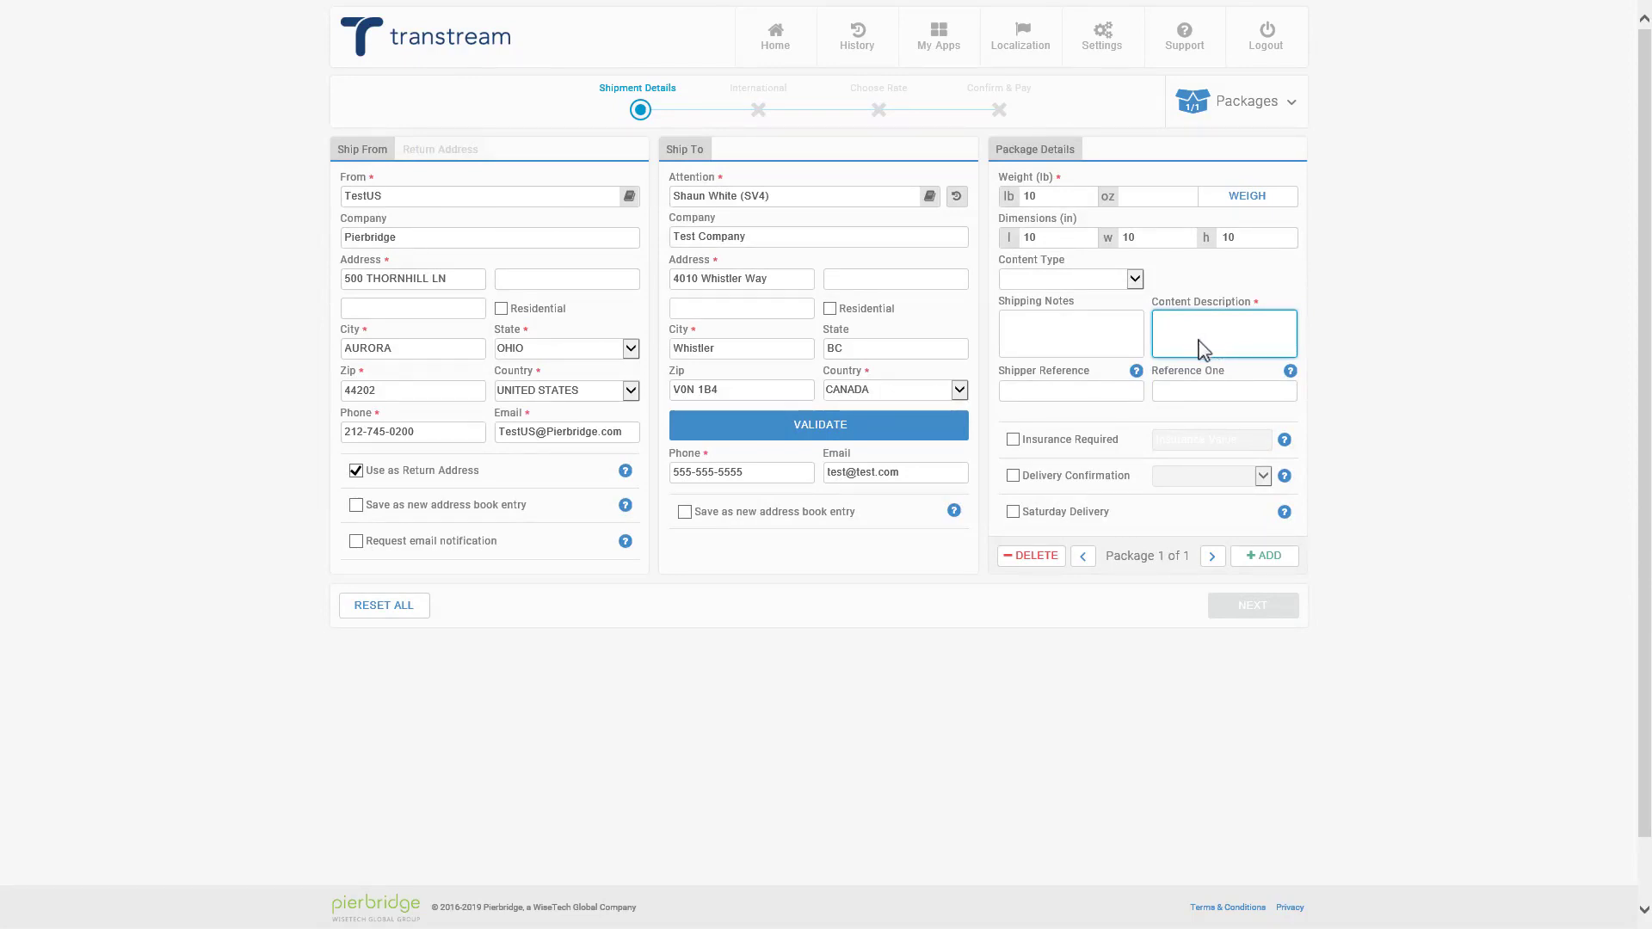
Step: Describe the contents of the Canada-bound package as "Sample Clothing" and continue to the international details
left_click(1149, 572)
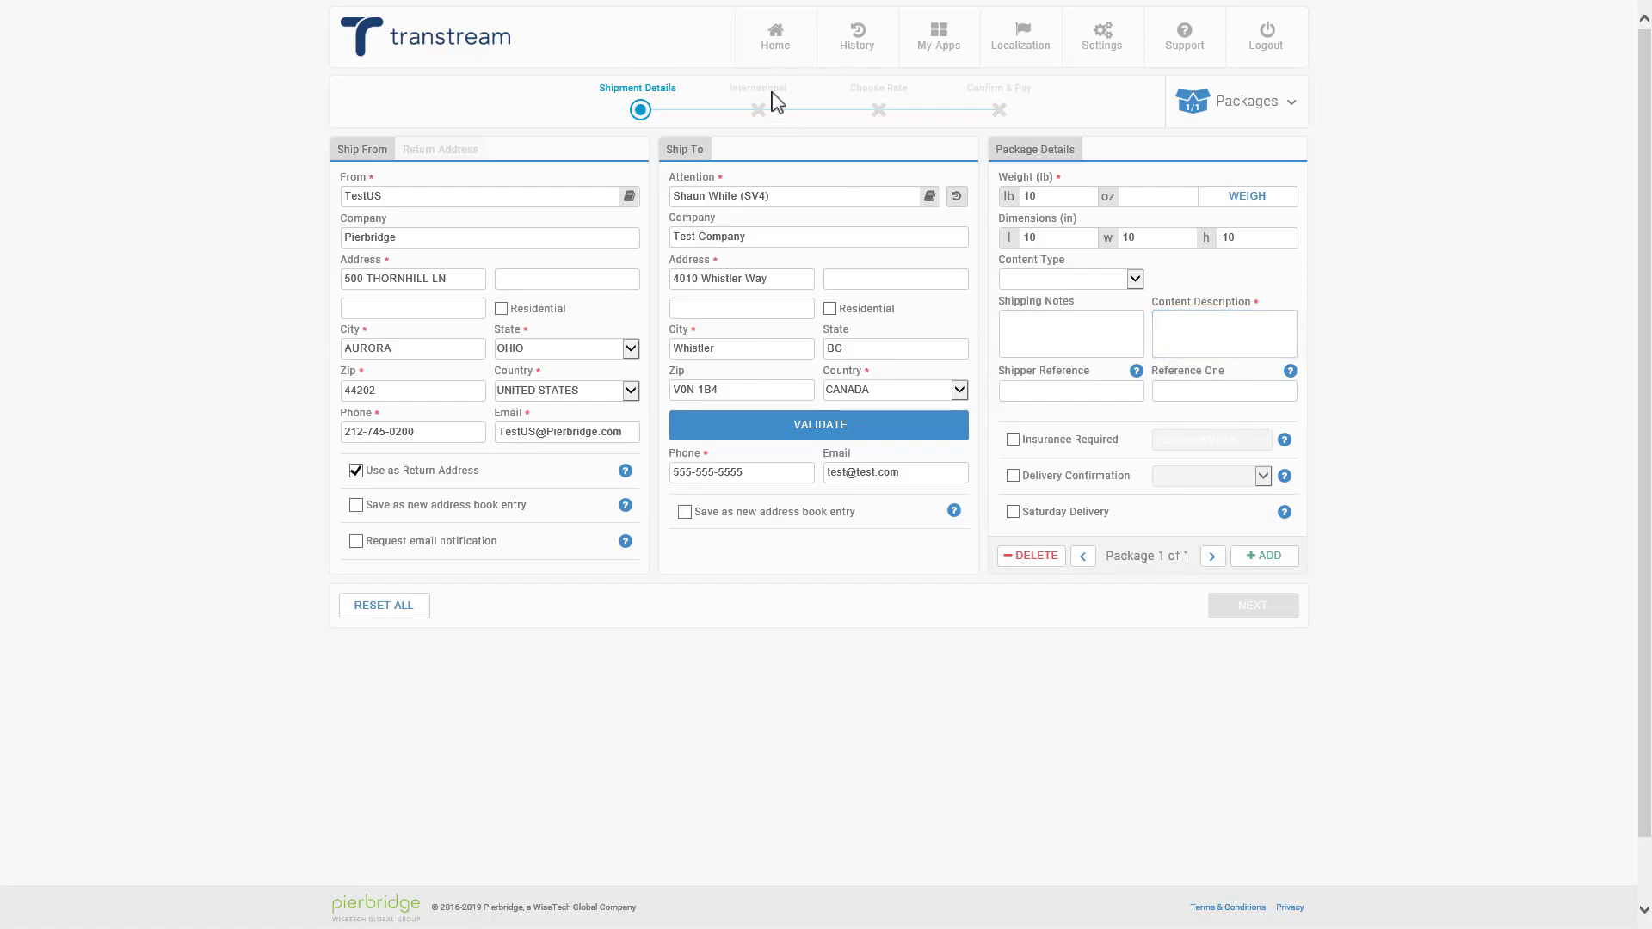
left_click(1228, 343)
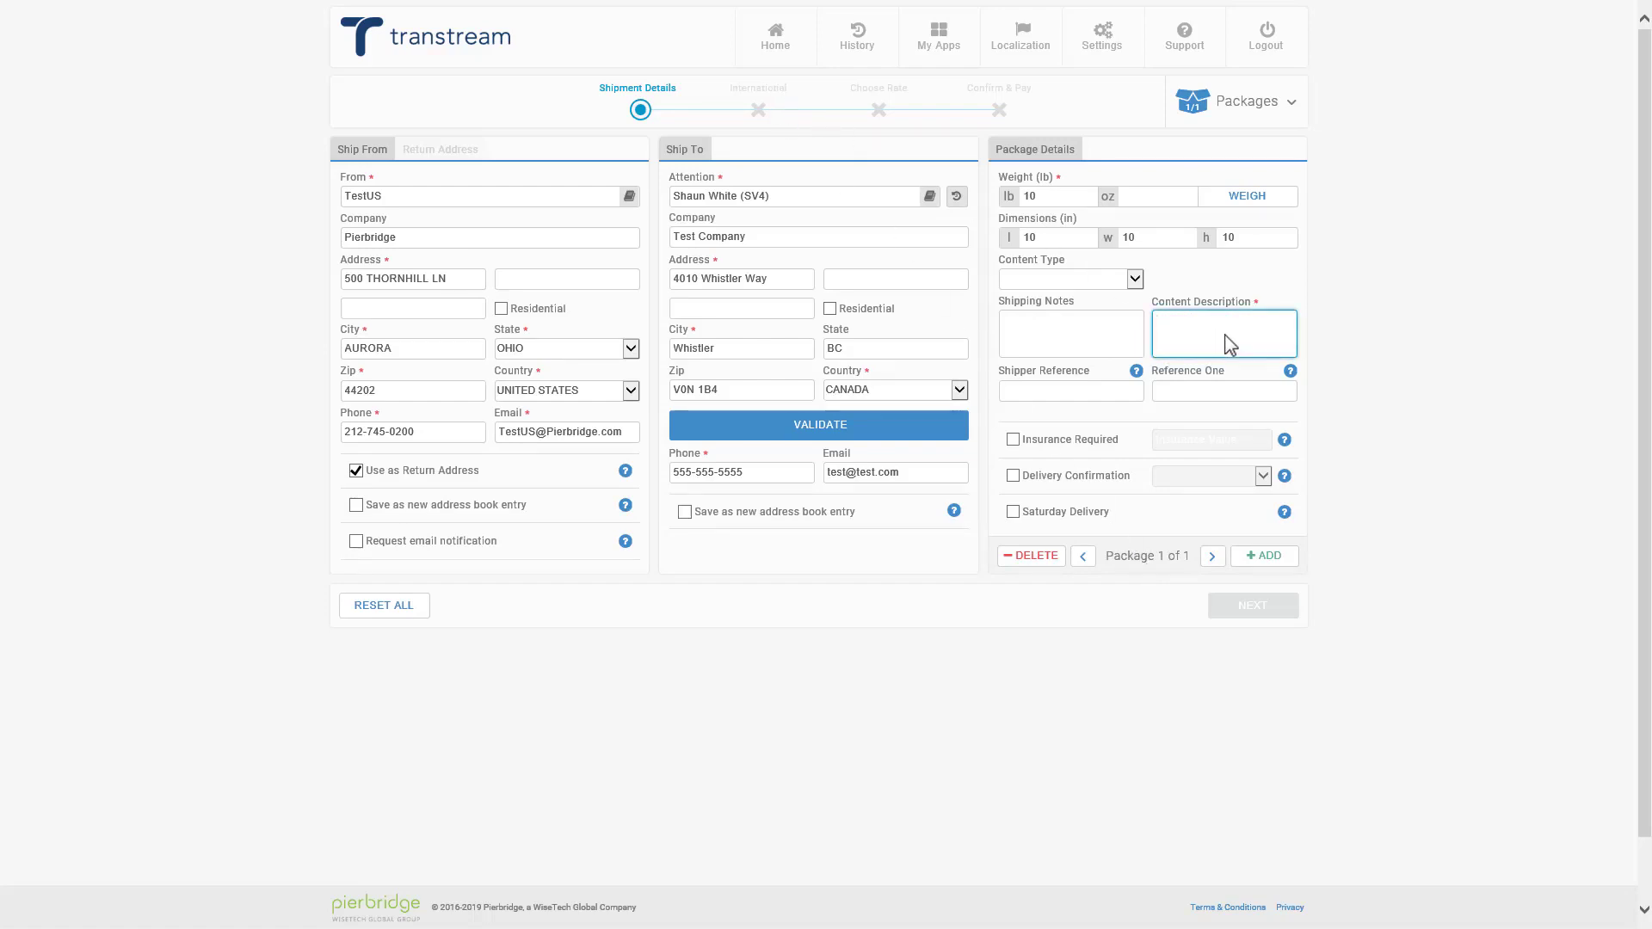
type("Sample C")
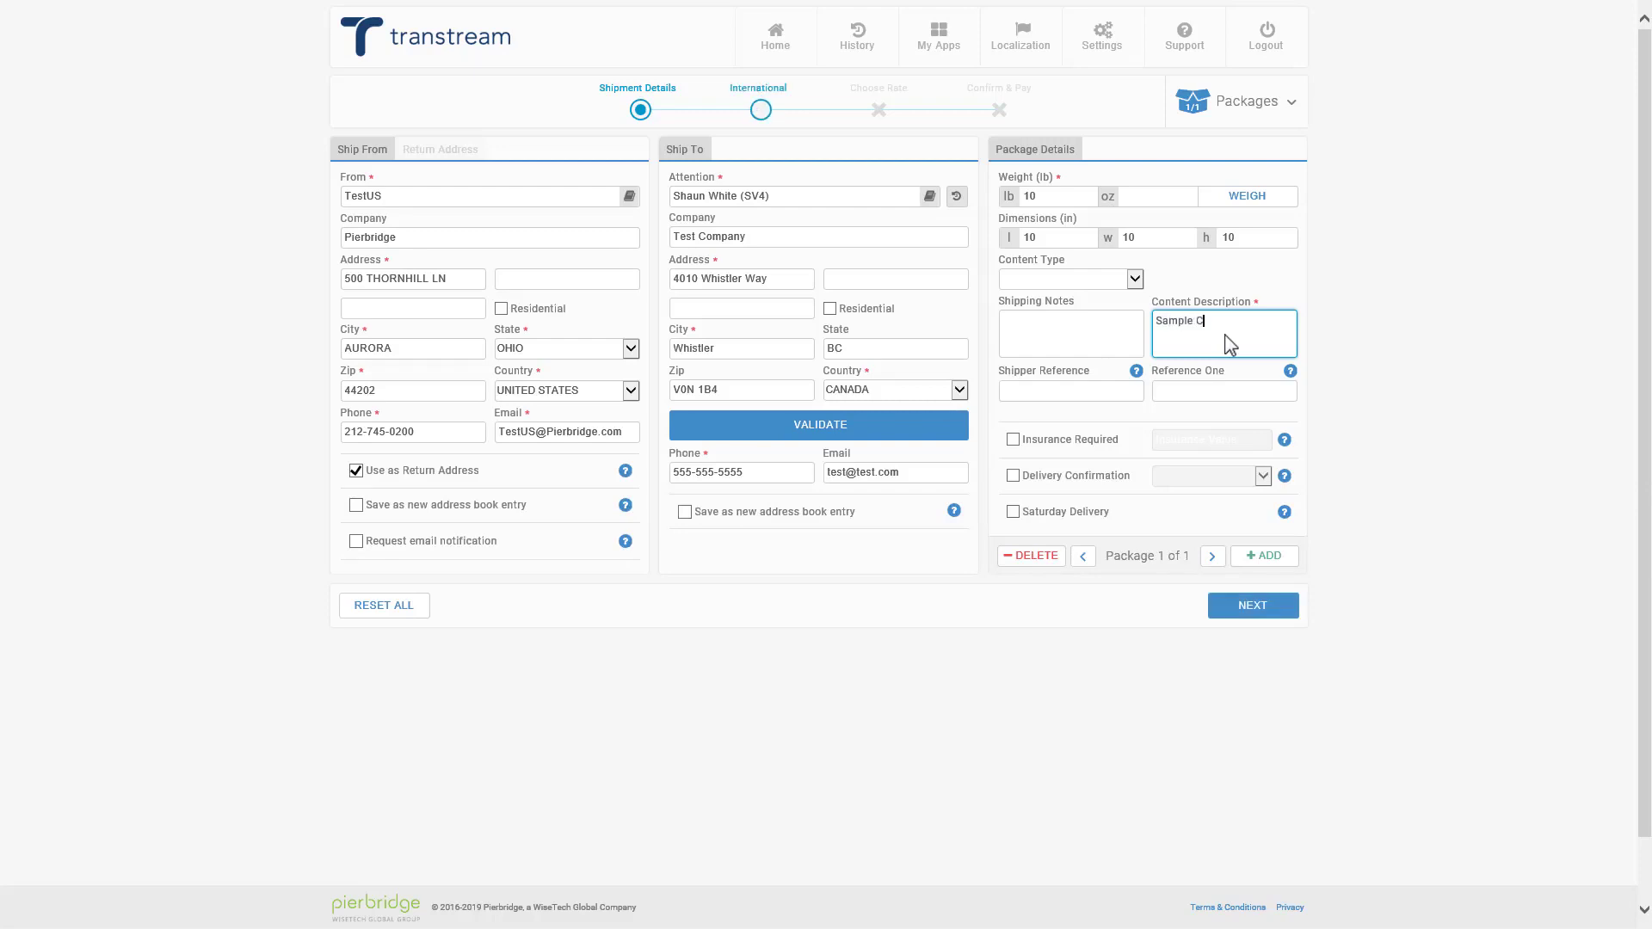
type("lothing")
left_click(1275, 609)
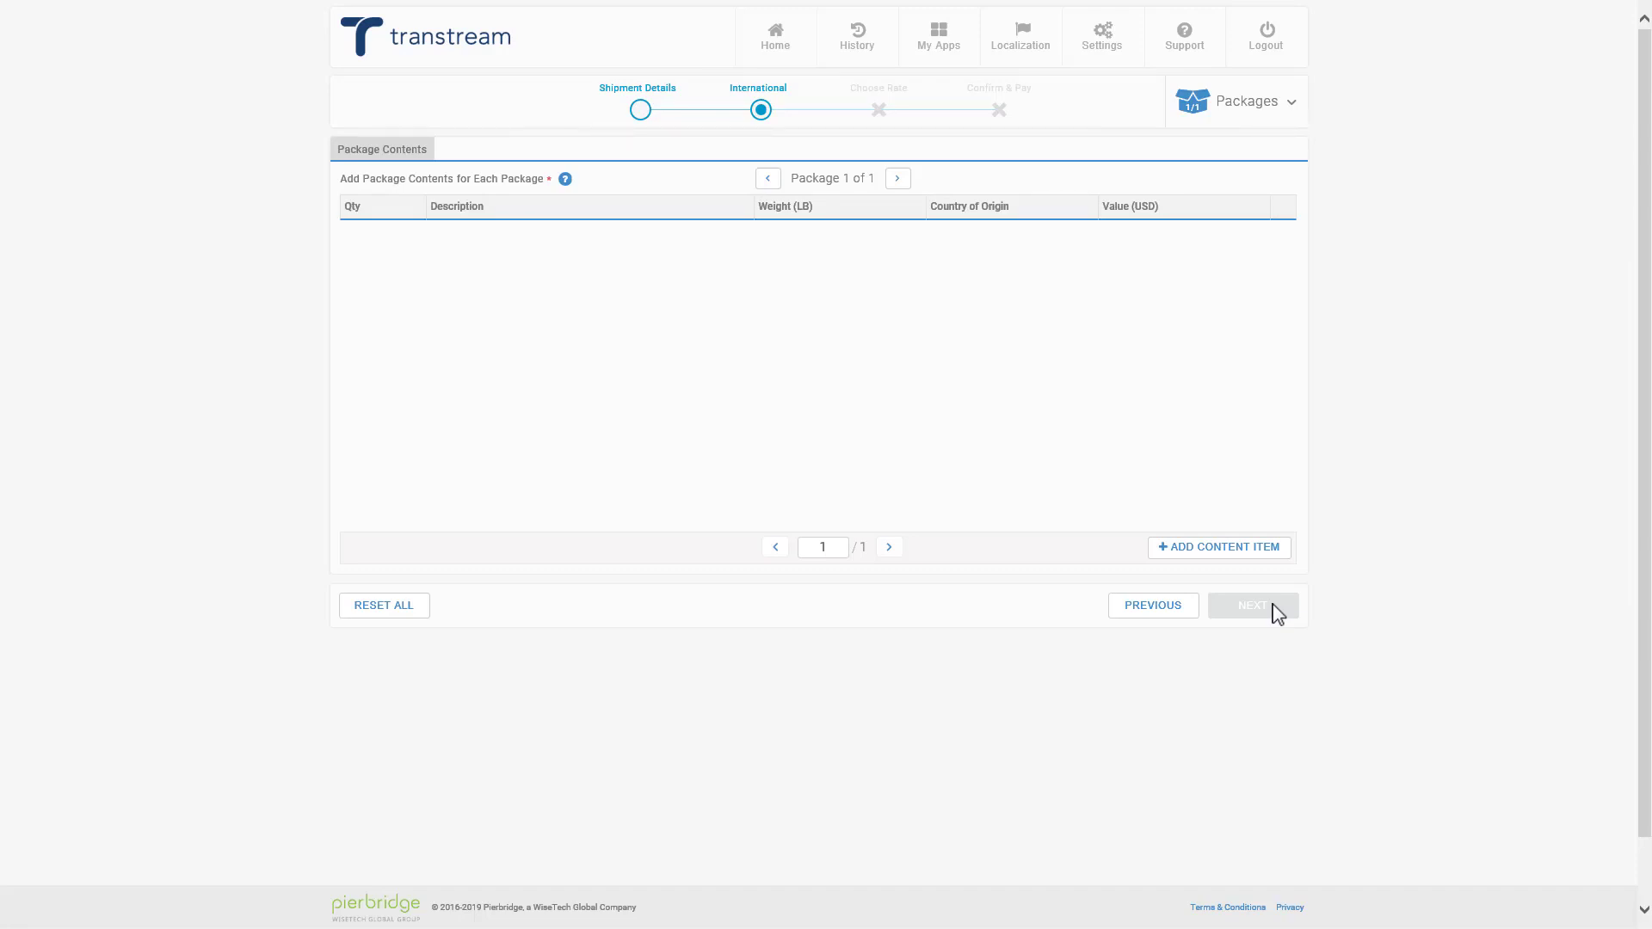
Step: Add a content item with quantity 4, description "T-Shirt Samples", weight 4 lb, origin US and value 10 USD, and continue to the rates
left_click(1248, 552)
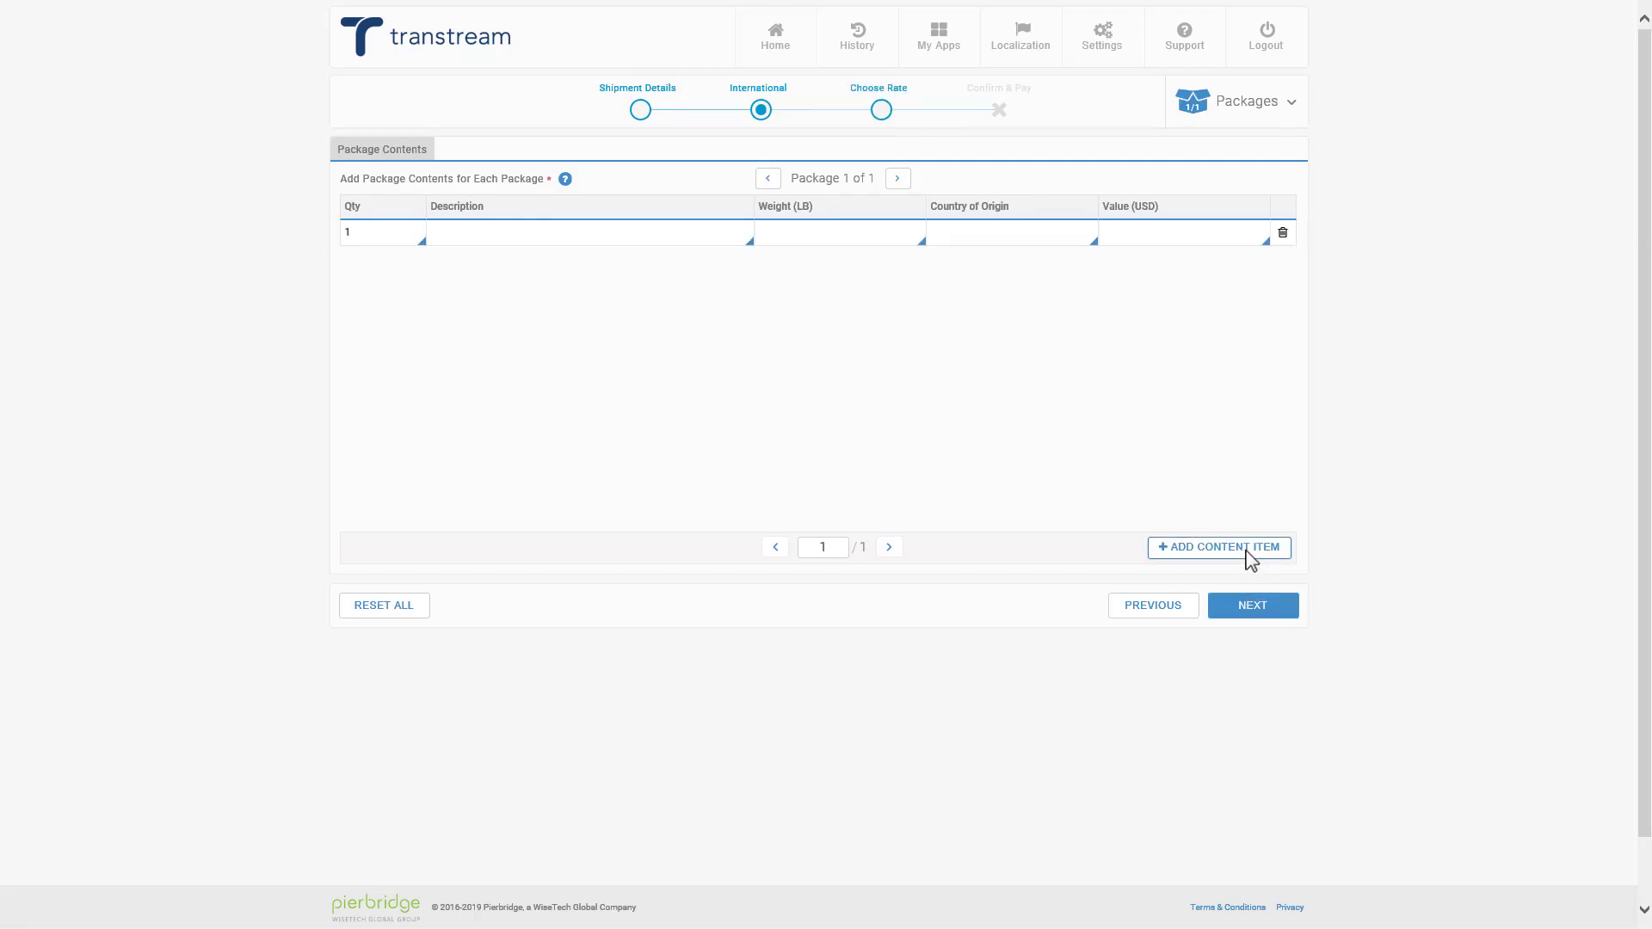
left_click(408, 239)
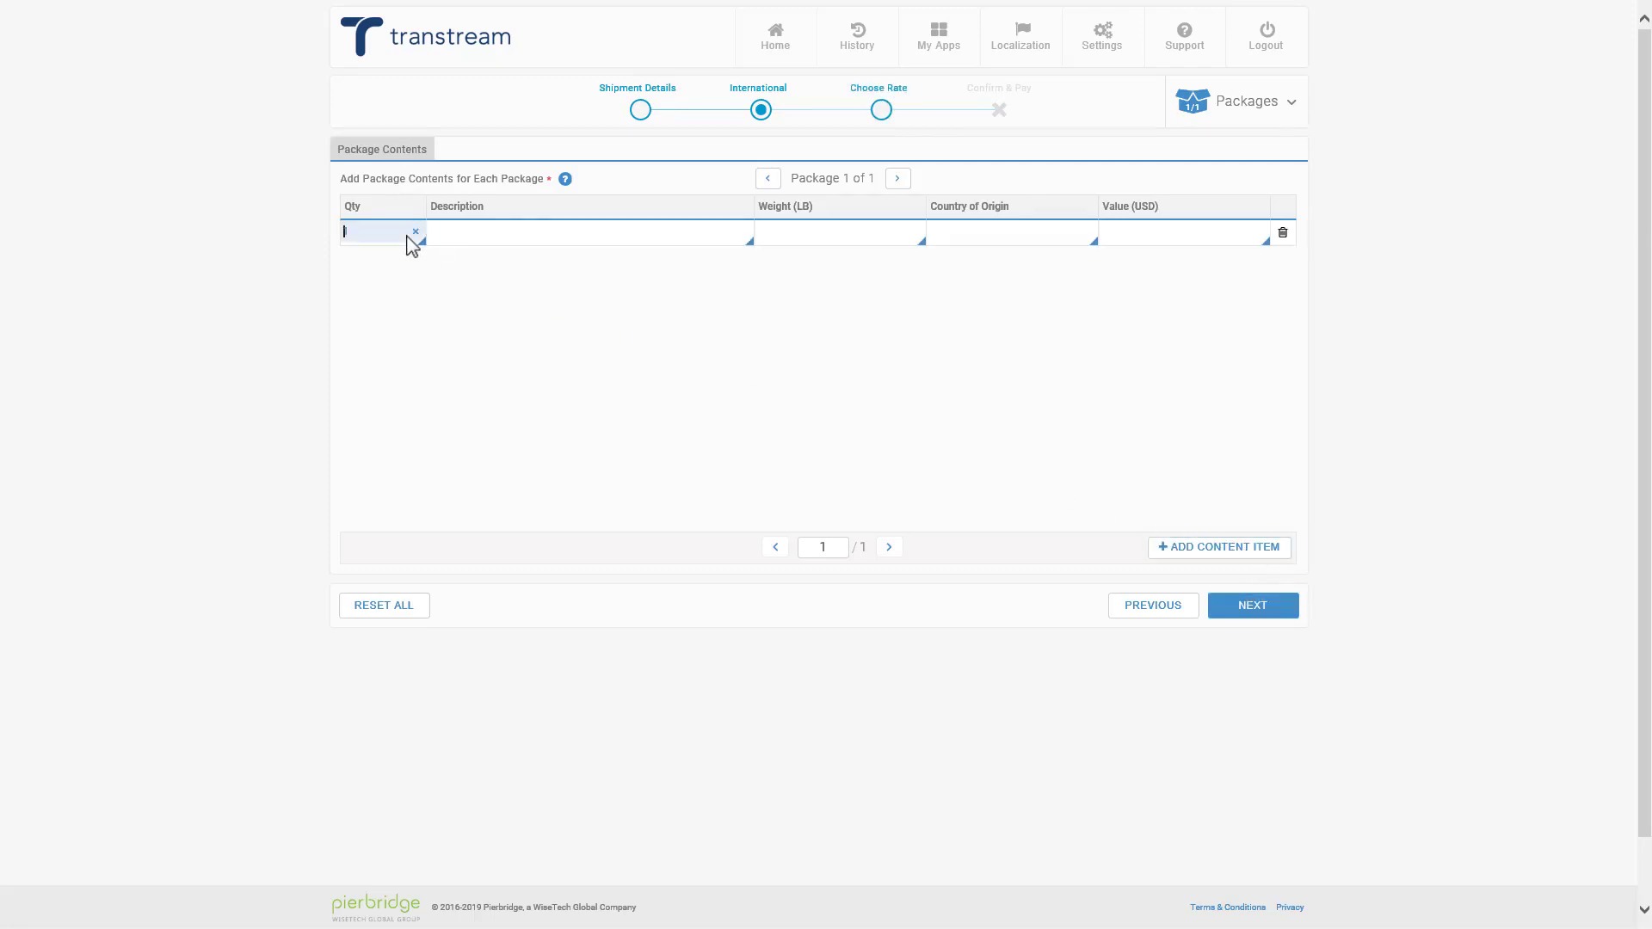
type("4")
key("Tab")
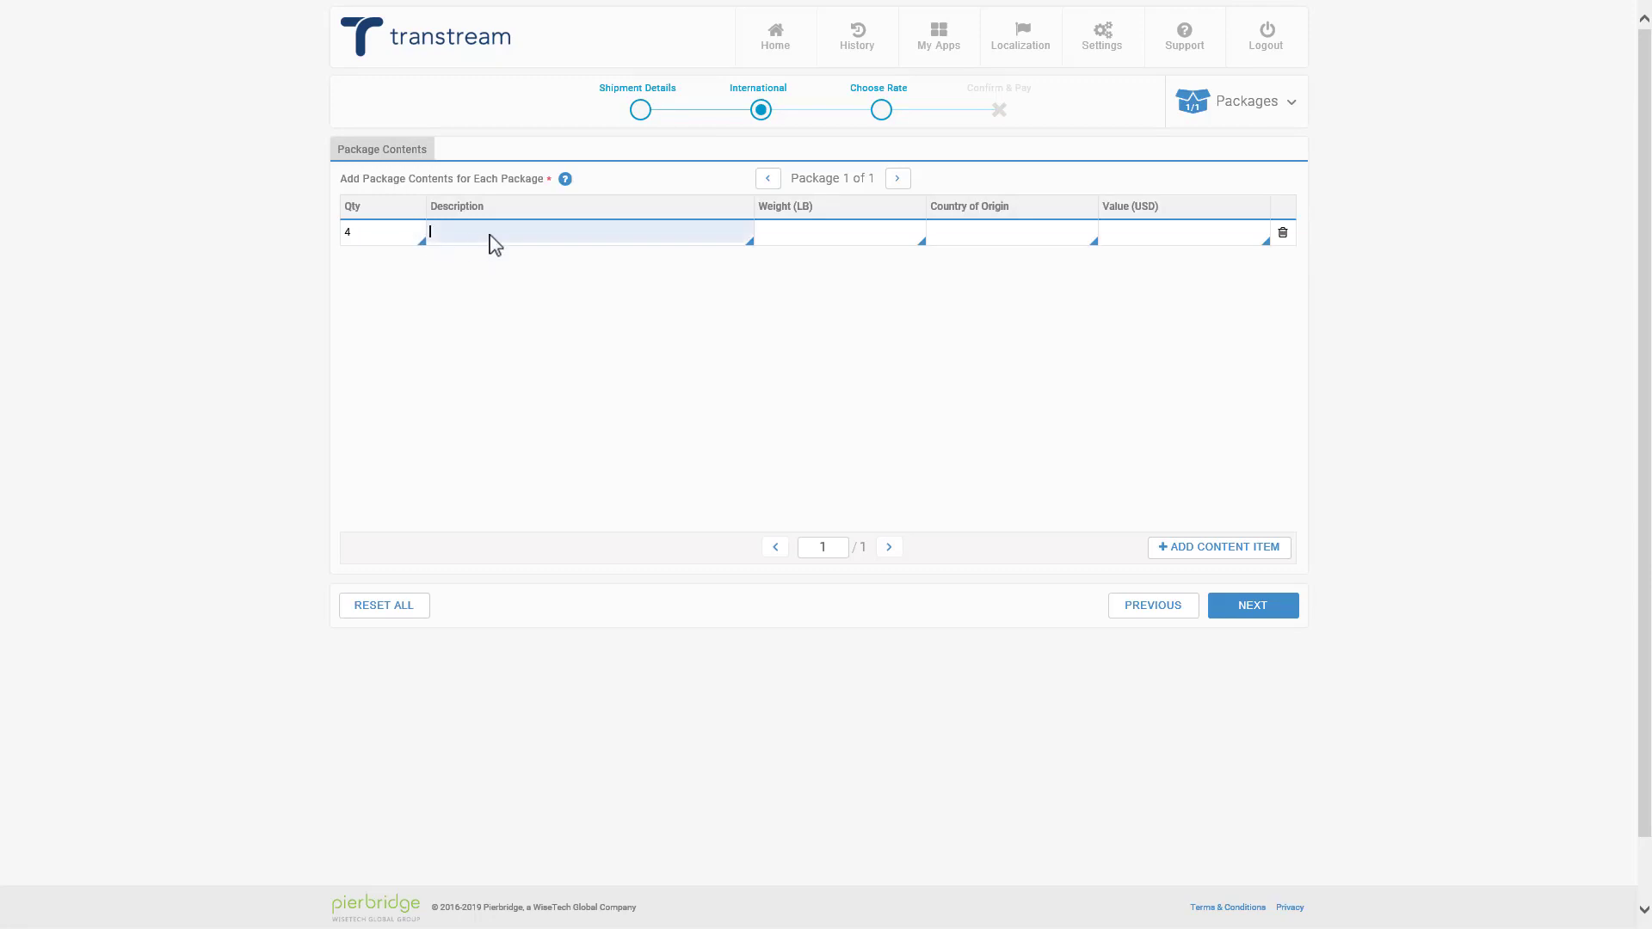
type("T-Shirt Samples")
left_click(829, 244)
type("4")
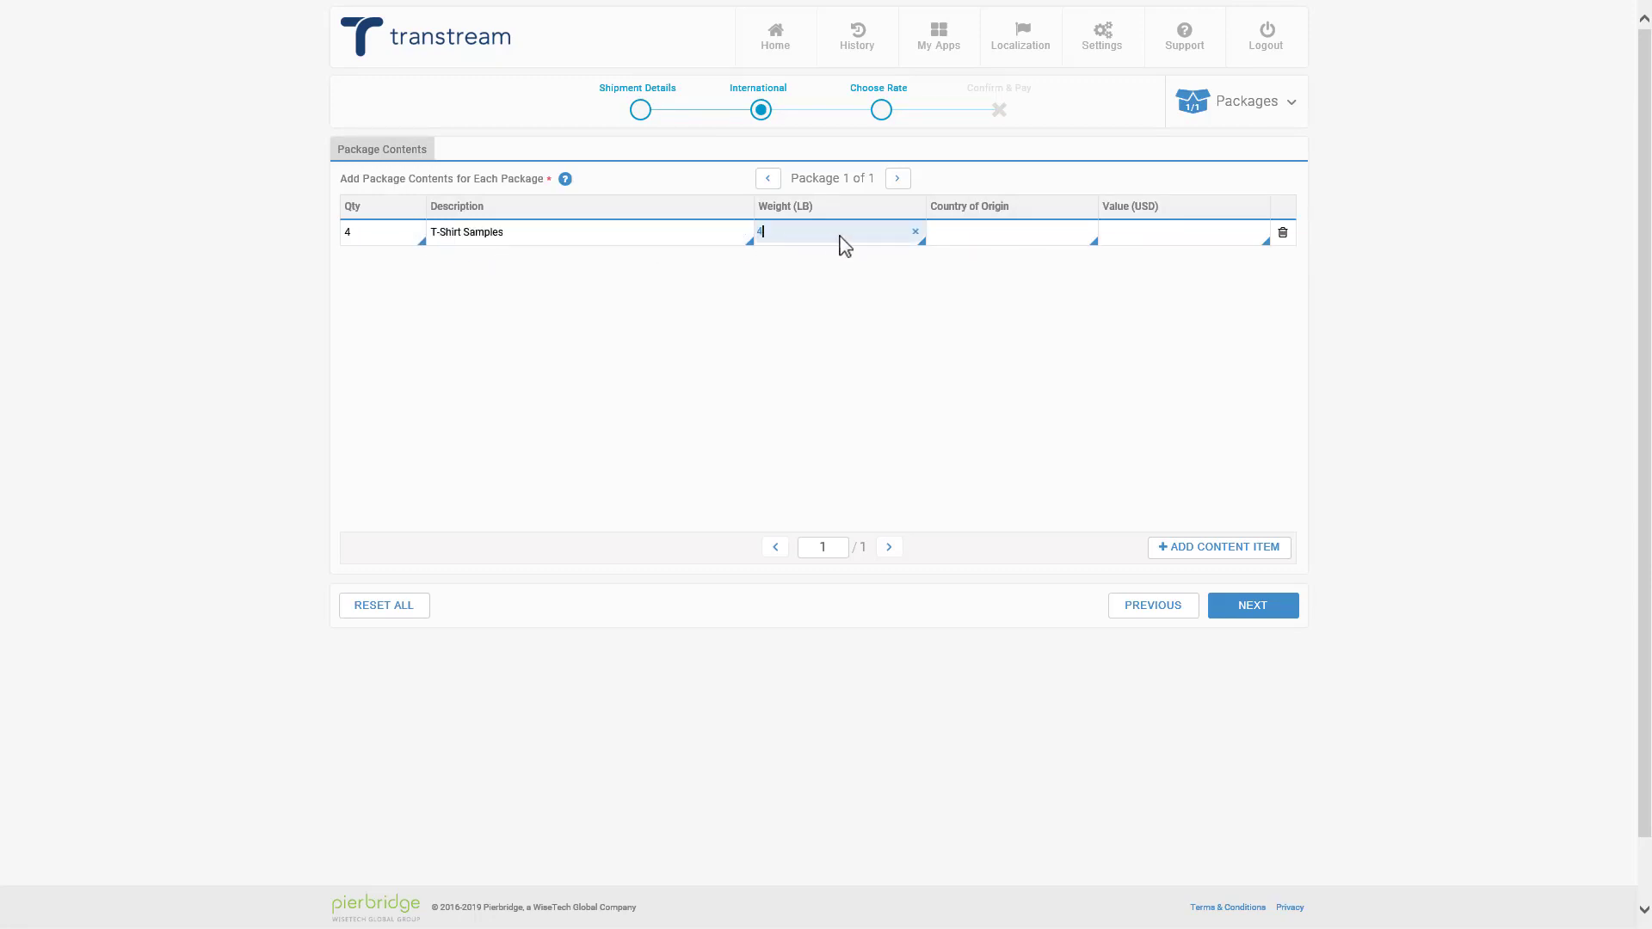
left_click(1015, 245)
type("US")
left_click(1171, 246)
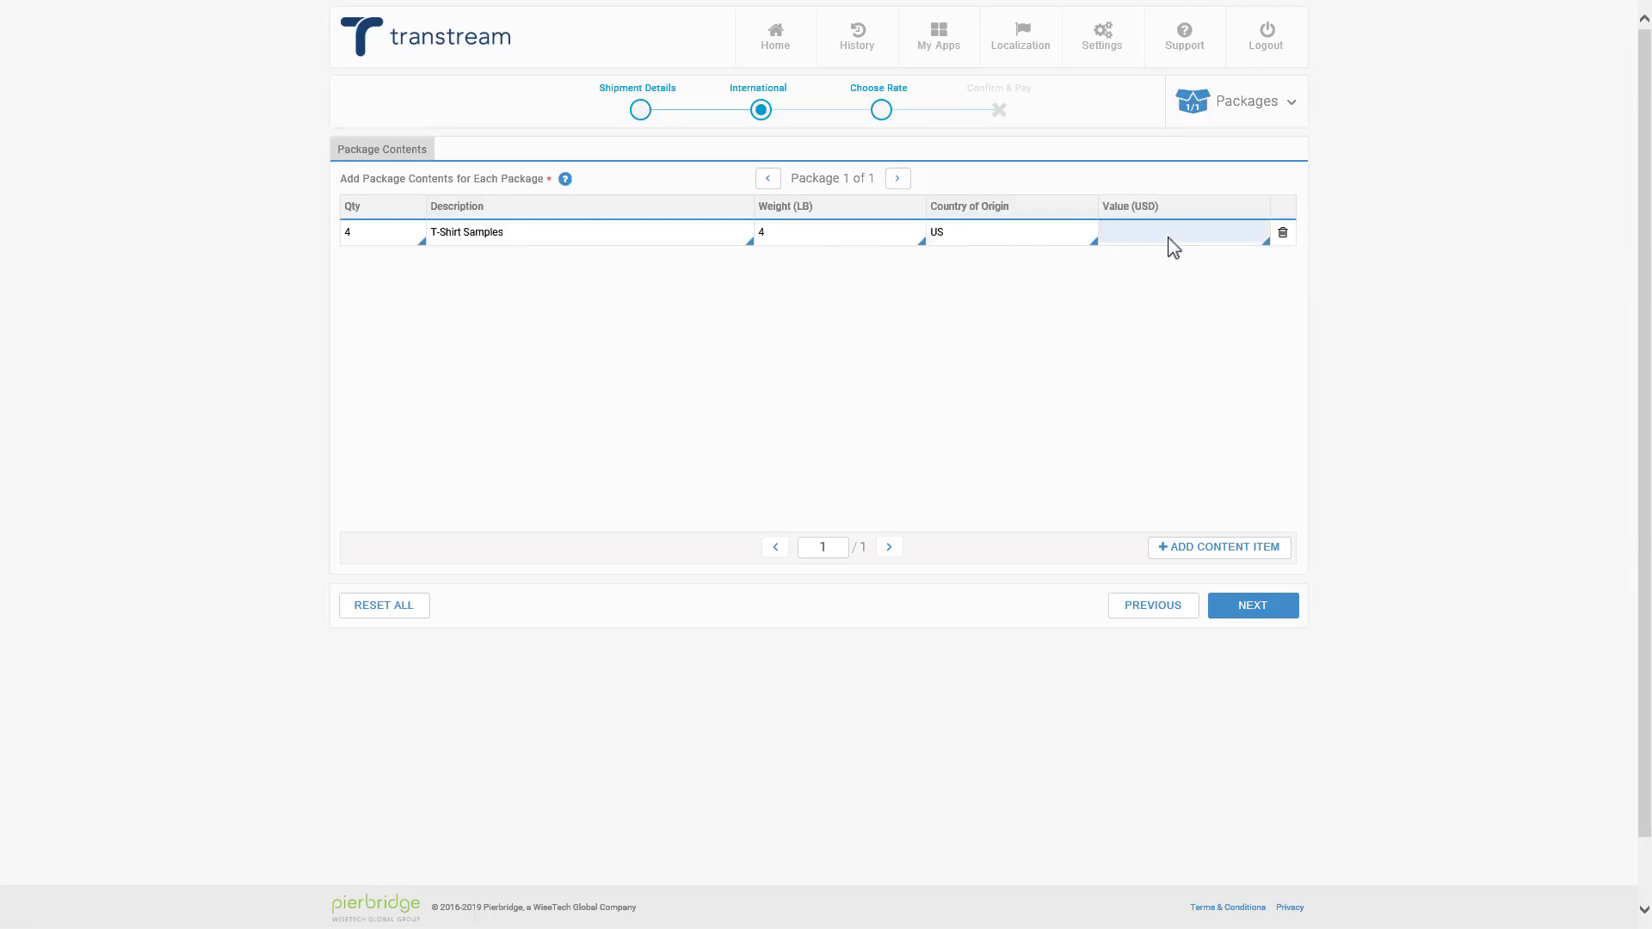
type("10")
left_click(1275, 608)
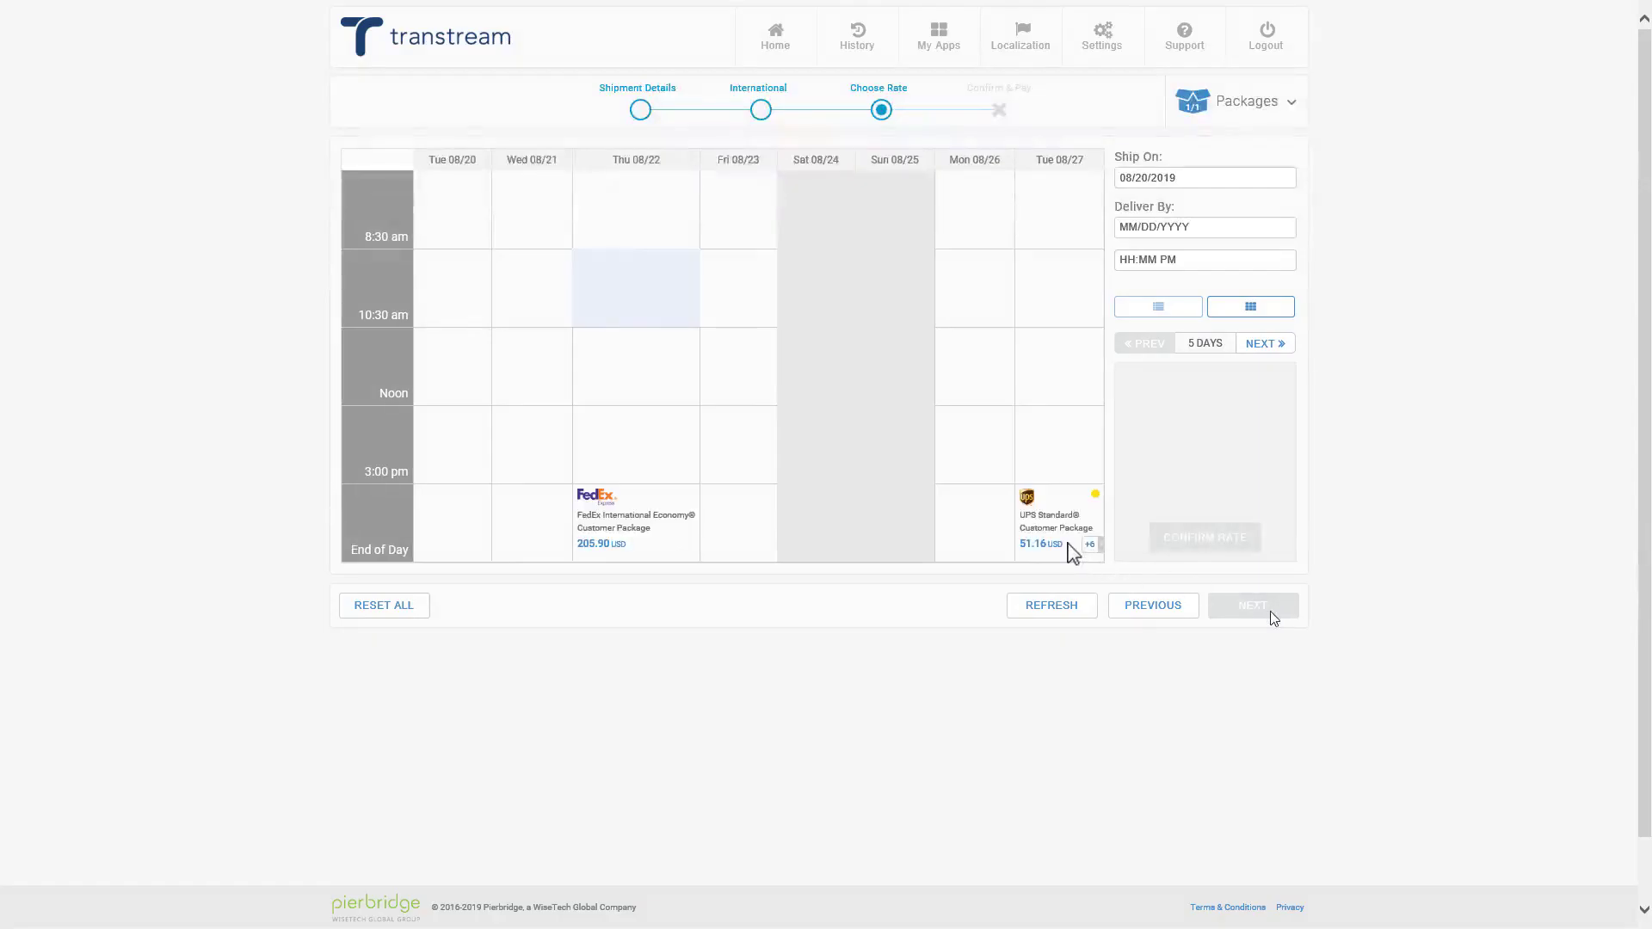
Step: Choose and confirm the UPS Standard rate for Tuesday 08/27, and continue to payment
left_click(1076, 550)
left_click(1201, 540)
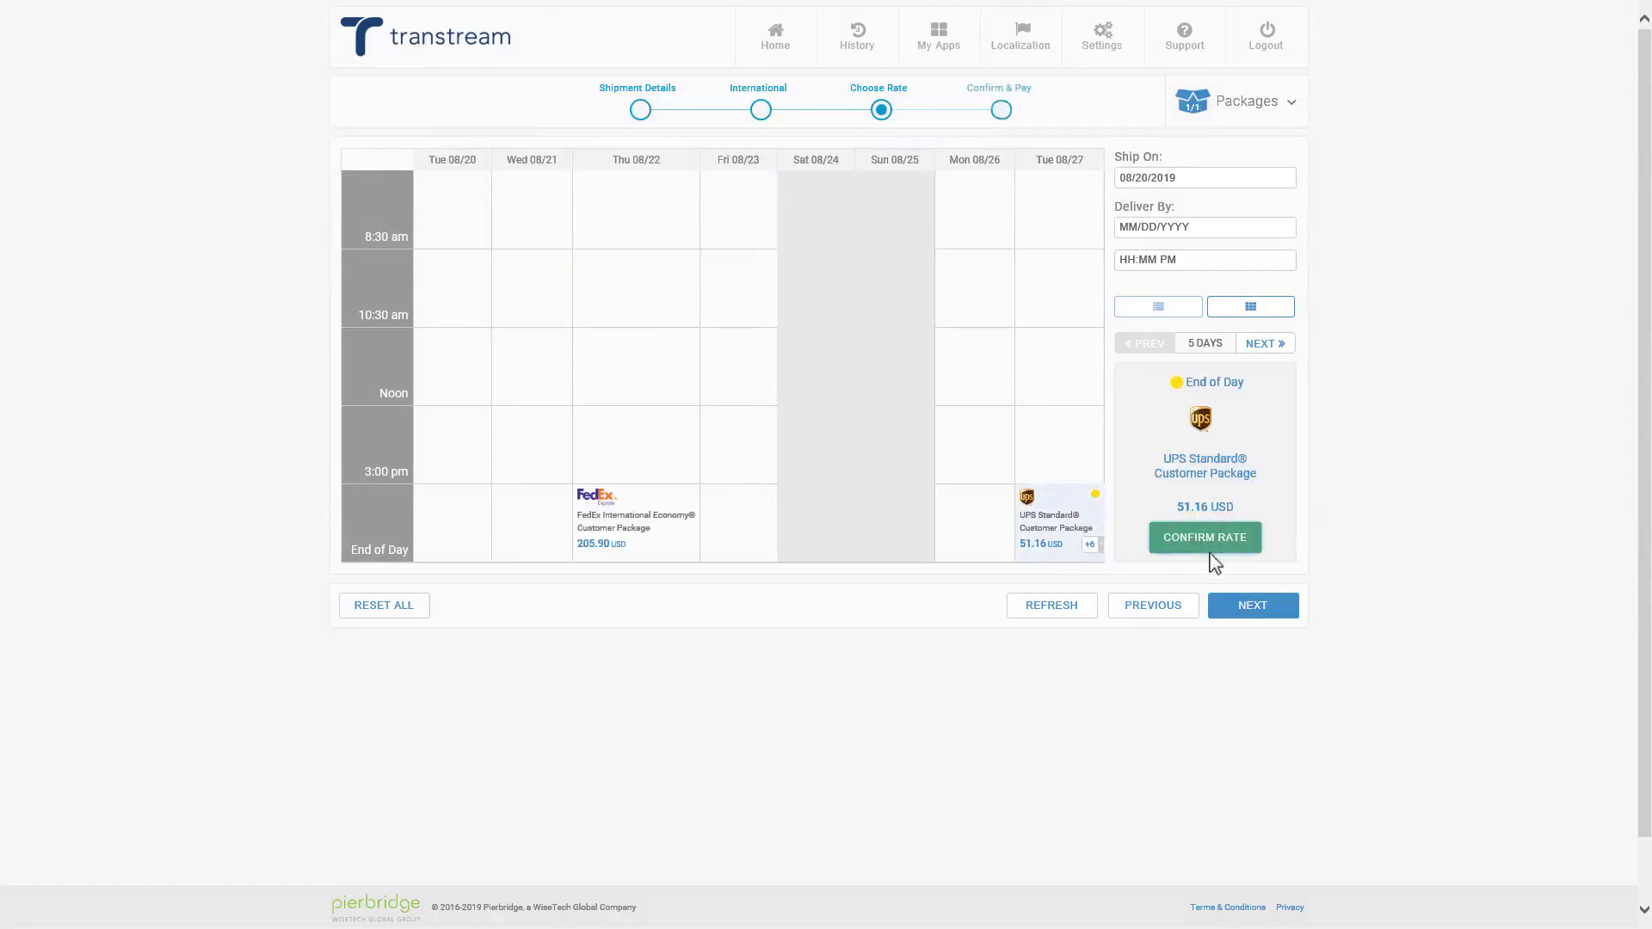
left_click(1269, 612)
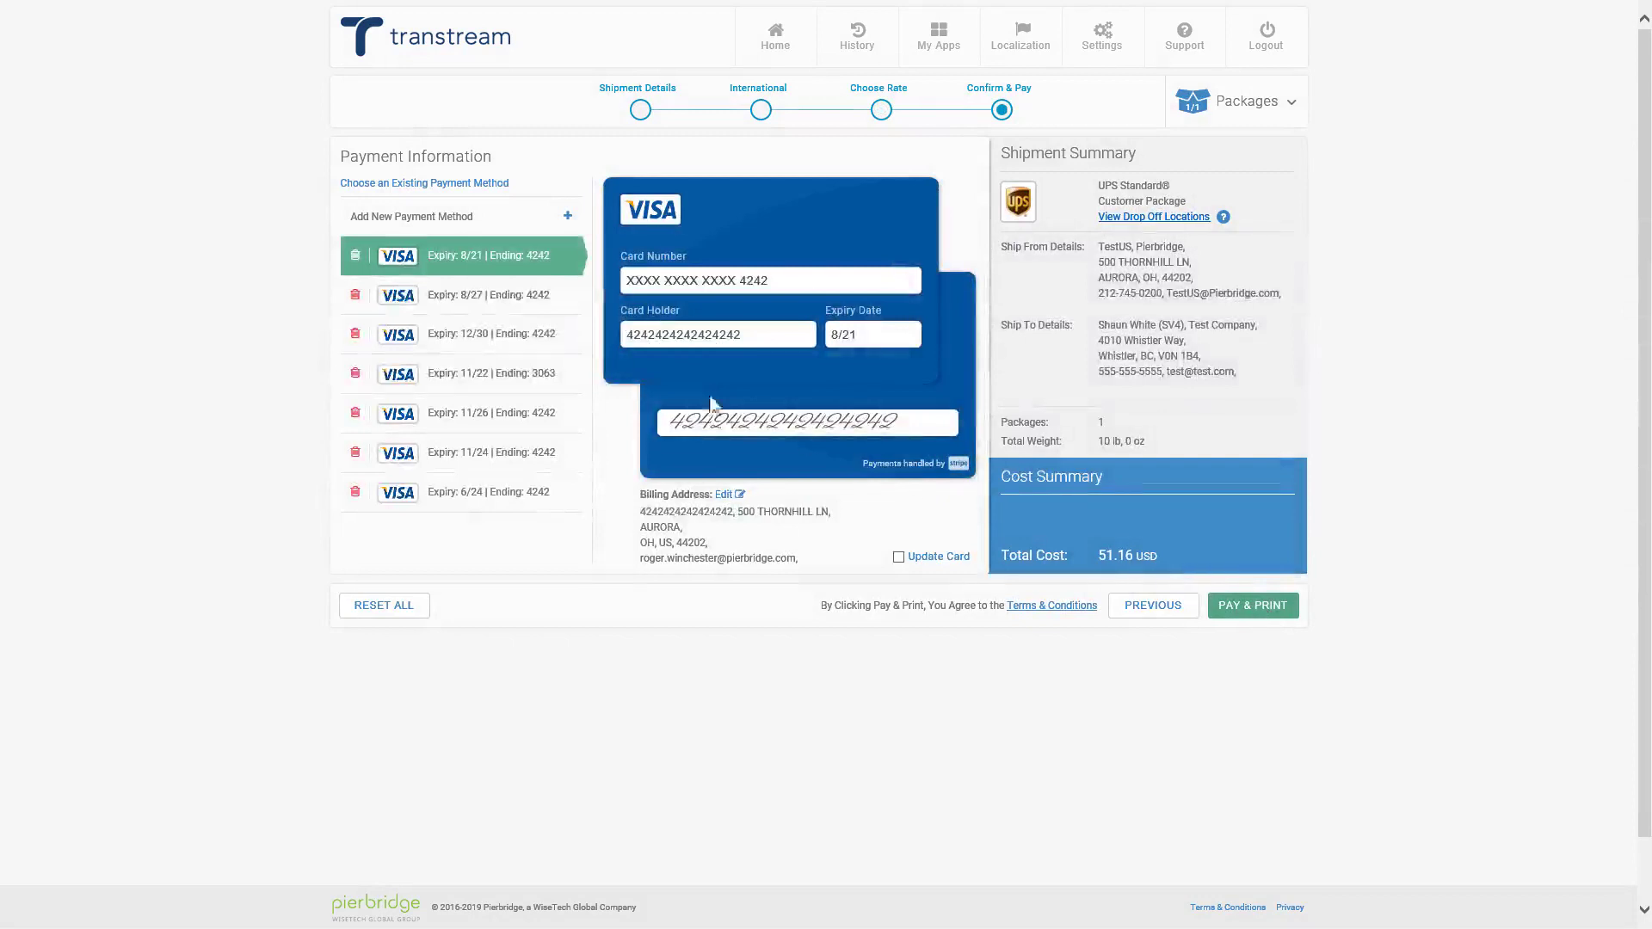
Step: Pay for the international shipment with the saved Visa expiring 12/30, and print and review its shipping documents
left_click(570, 347)
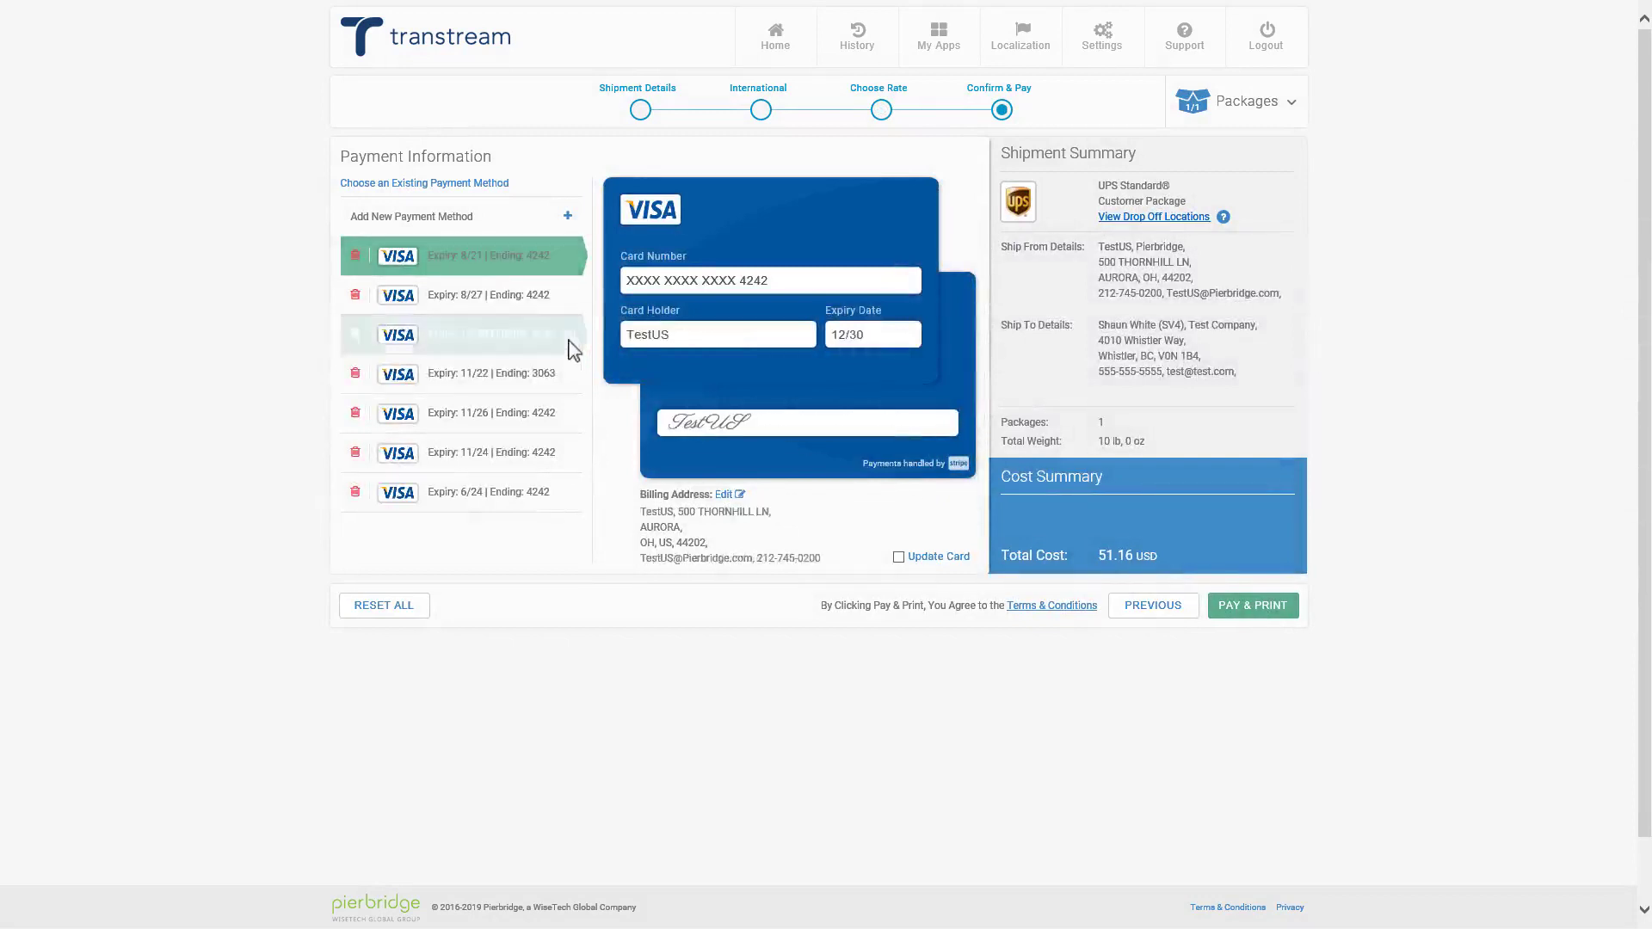
left_click(1256, 615)
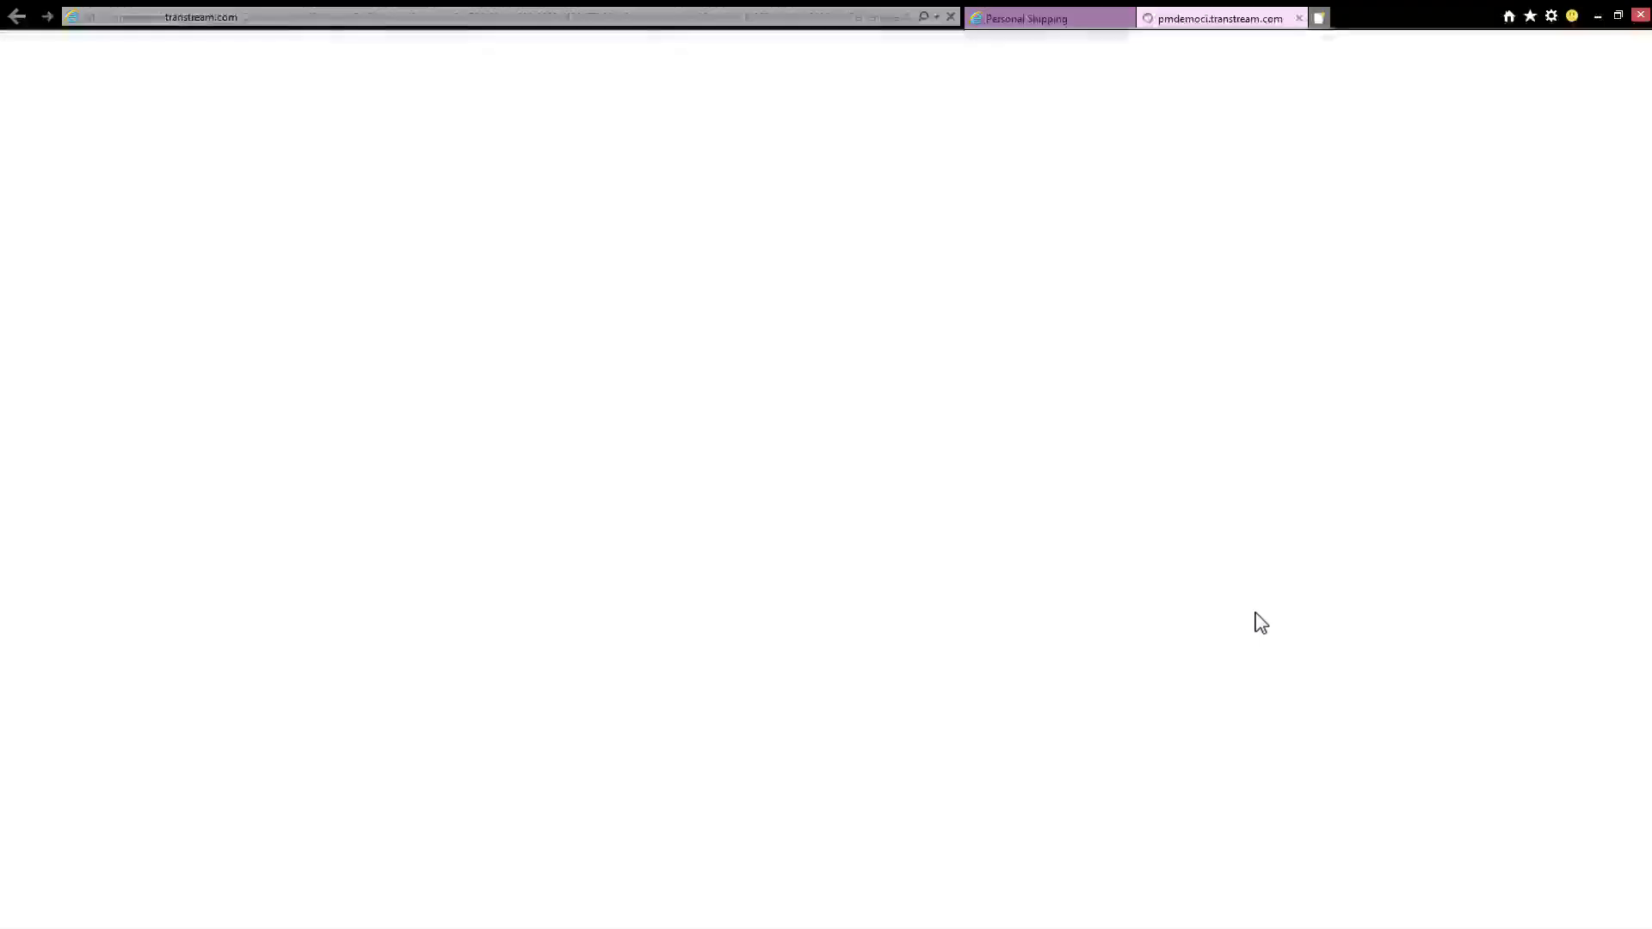
left_click_drag(1644, 129, 1644, 628)
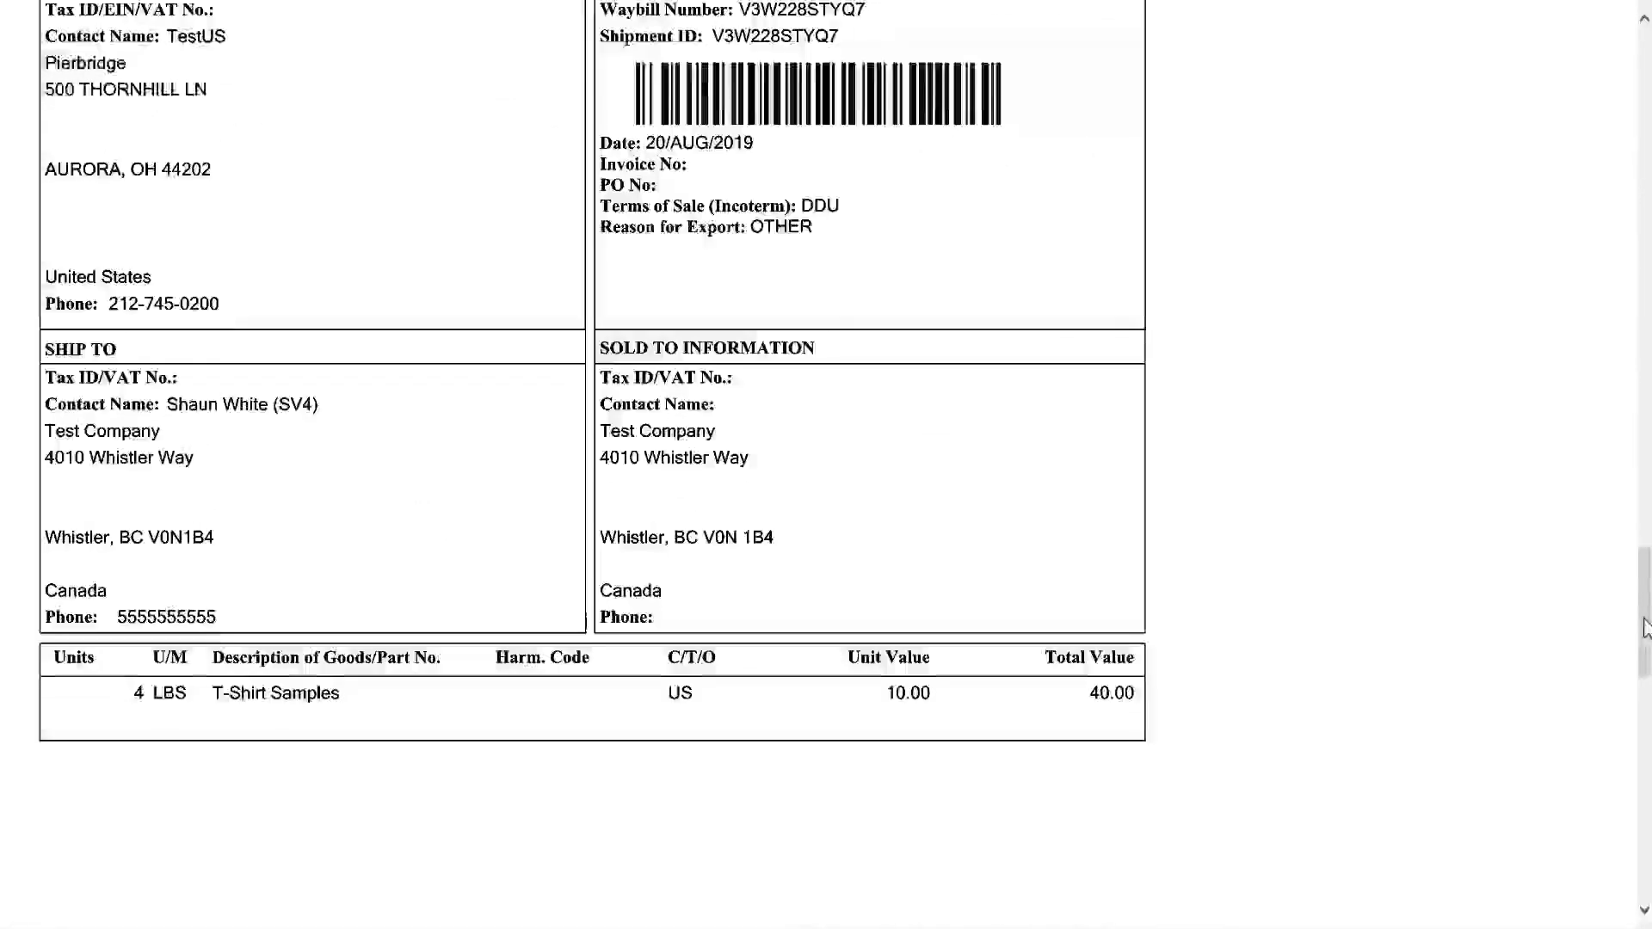